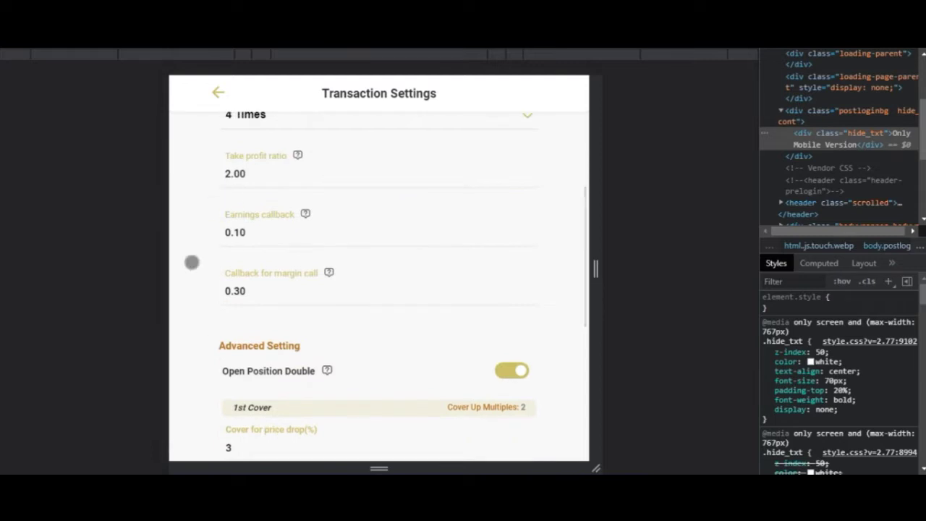
Step: Set the order quantity to 5 Times and look through the resulting cover fields
scroll(228, 310, up, 2)
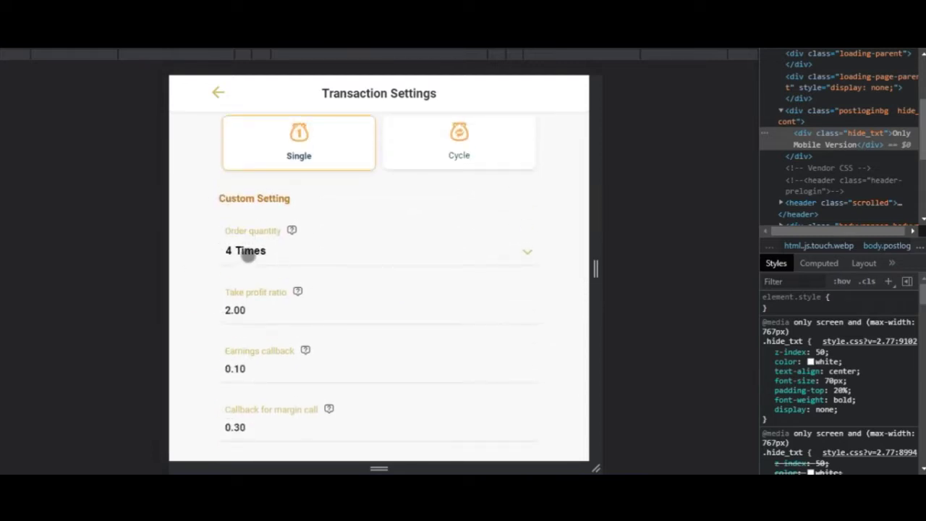
click(259, 248)
click(249, 364)
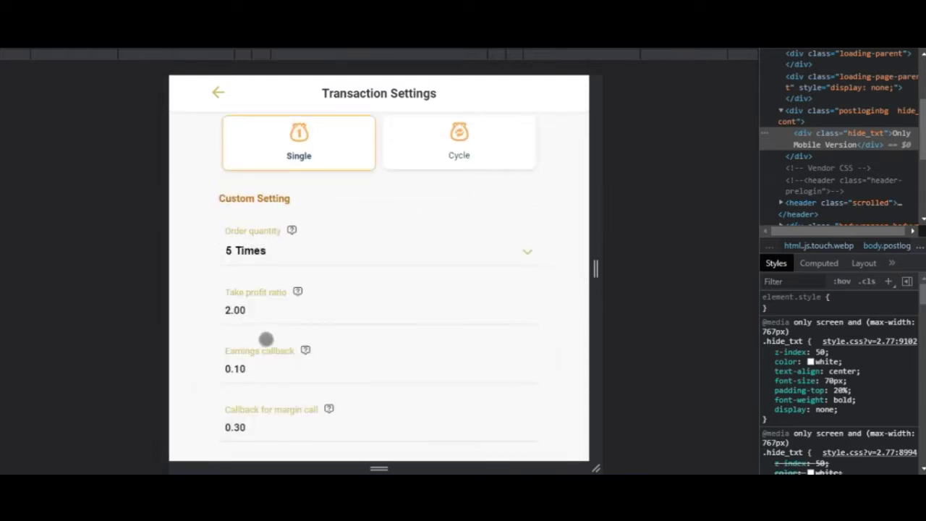
scroll(263, 346, down, 10)
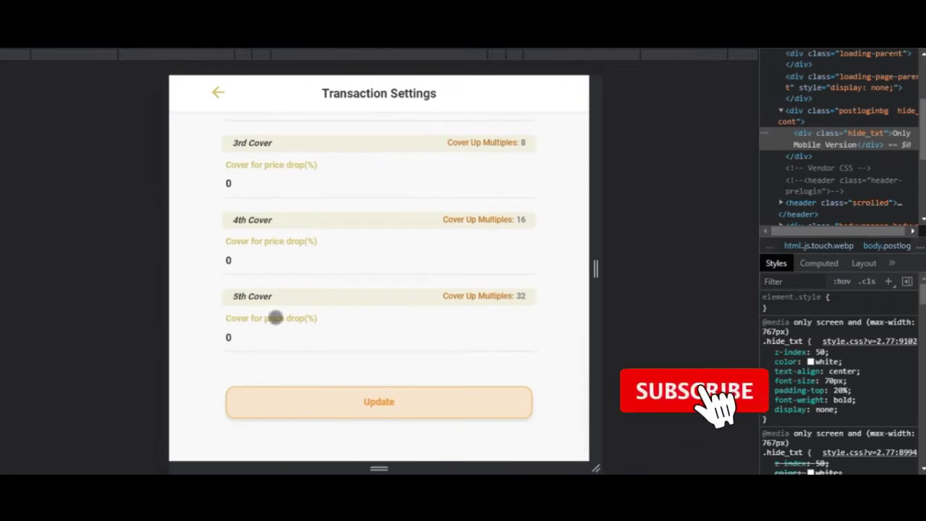
scroll(268, 331, up, 10)
scroll(264, 306, down, 10)
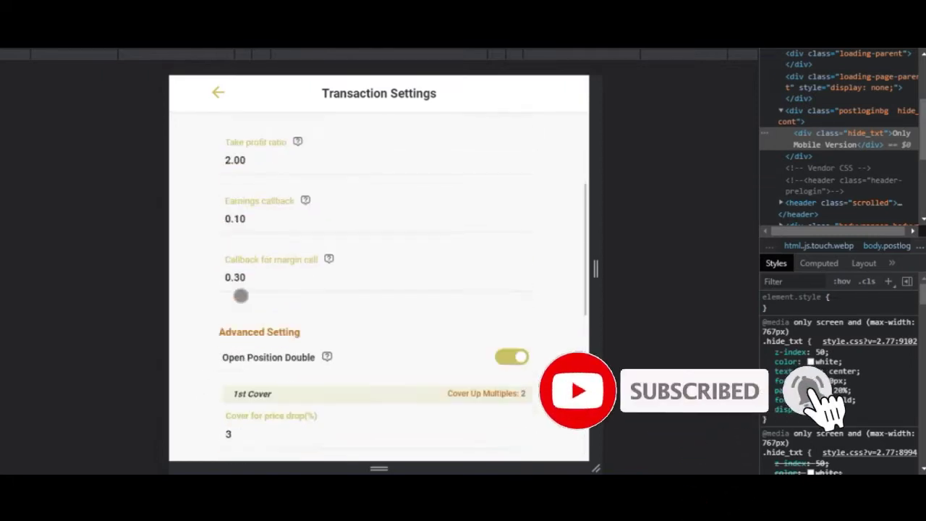
Step: Set the order quantity back to 4 Times
scroll(246, 340, up, 8)
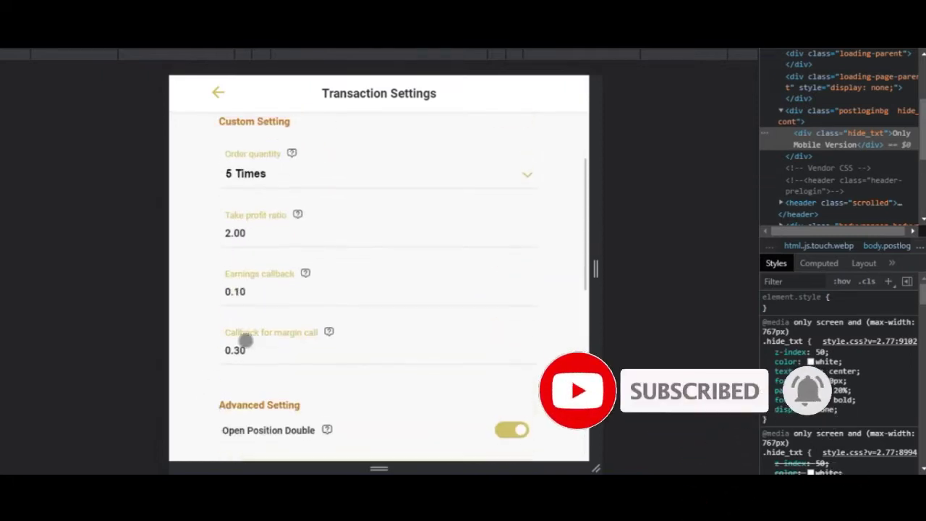
click(244, 173)
click(244, 265)
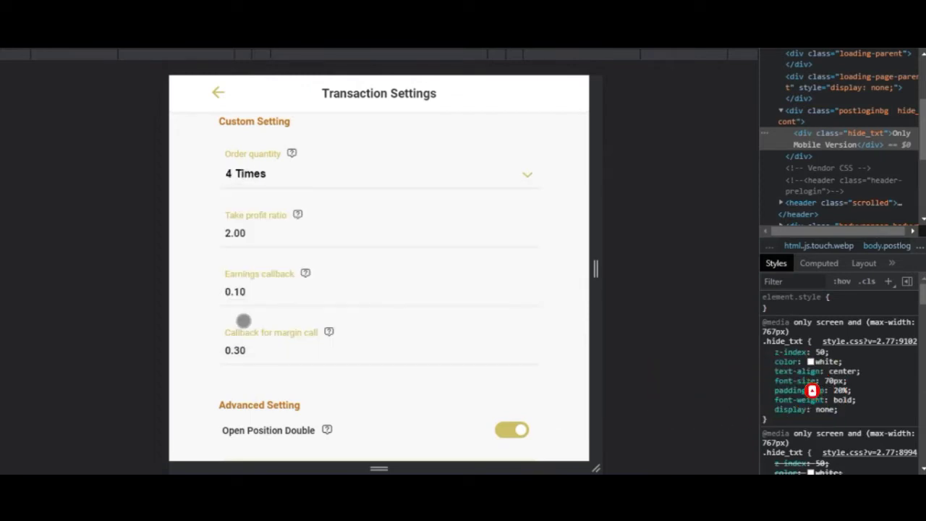
Step: Review the custom settings, the Open Position Double option and the price-drop percentages of the covers
scroll(249, 304, down, 5)
scroll(243, 323, up, 10)
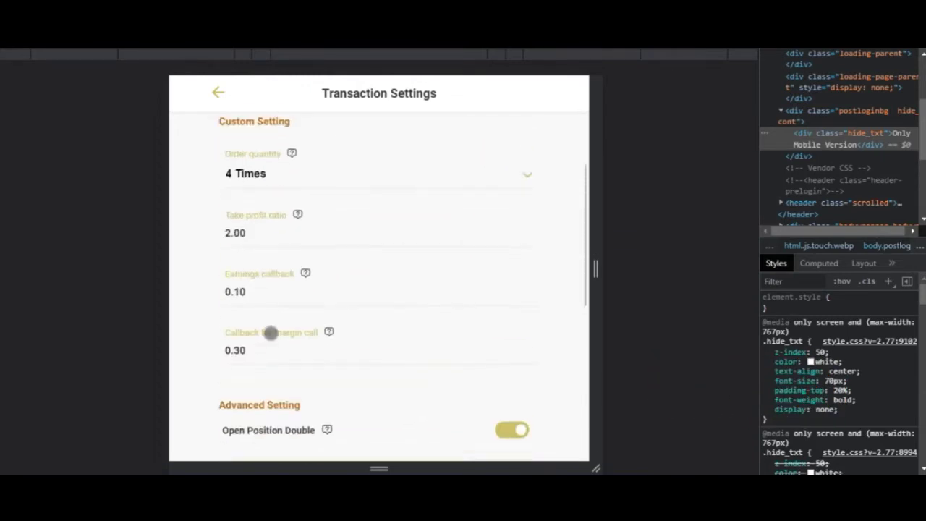
scroll(395, 346, down, 4)
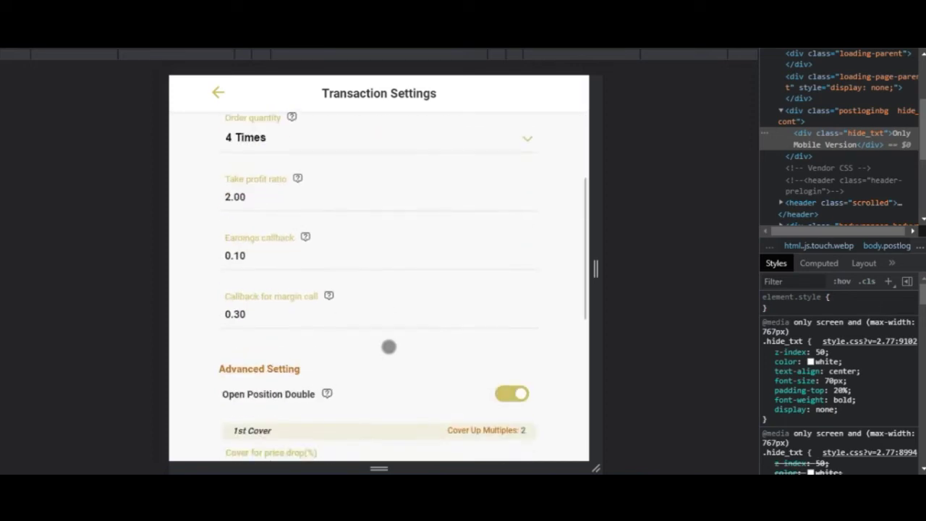
scroll(389, 347, up, 3)
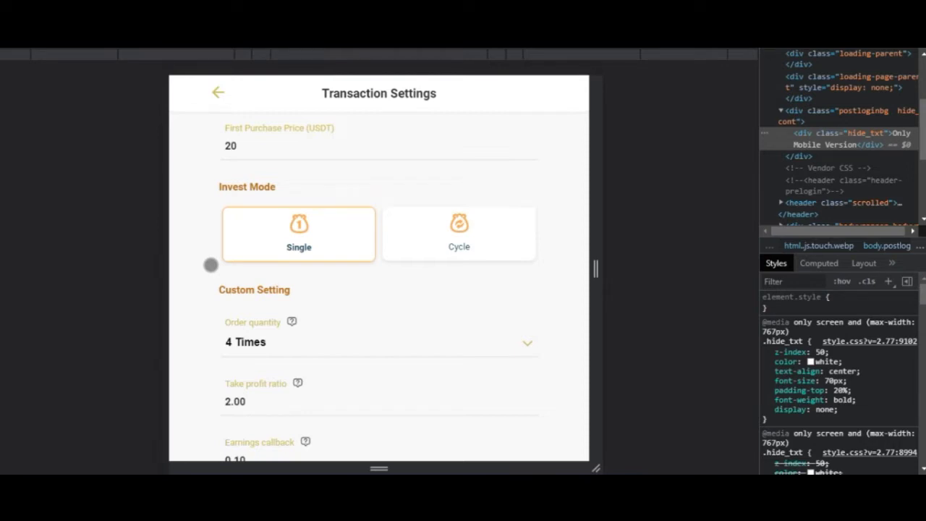
scroll(211, 264, down, 5)
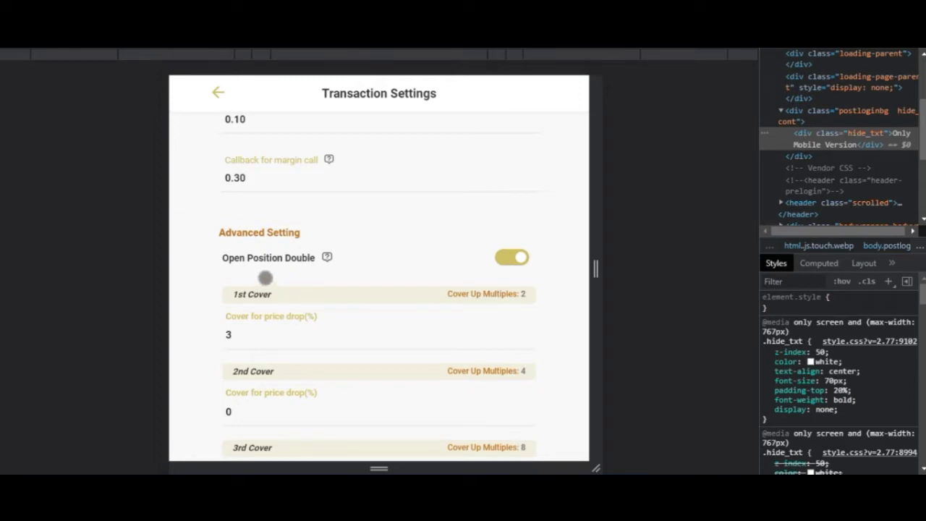
scroll(310, 399, down, 1)
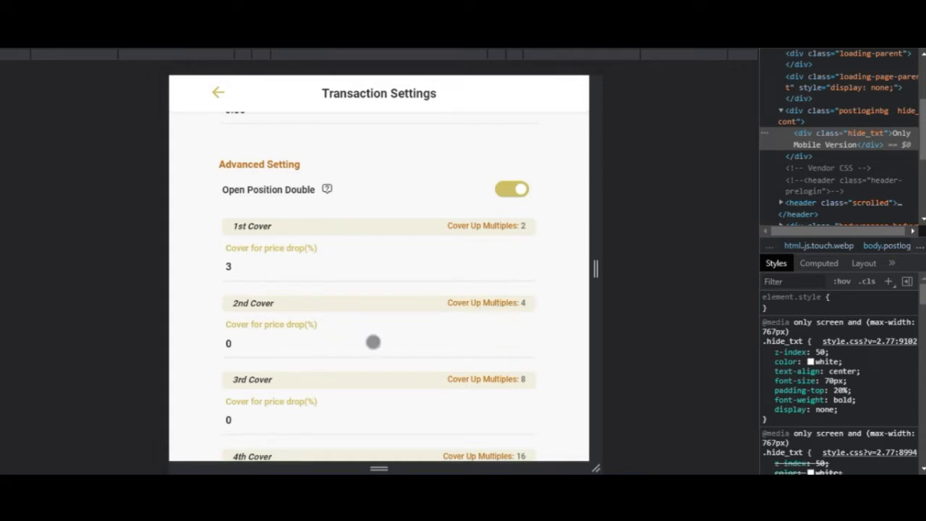
scroll(430, 331, up, 4)
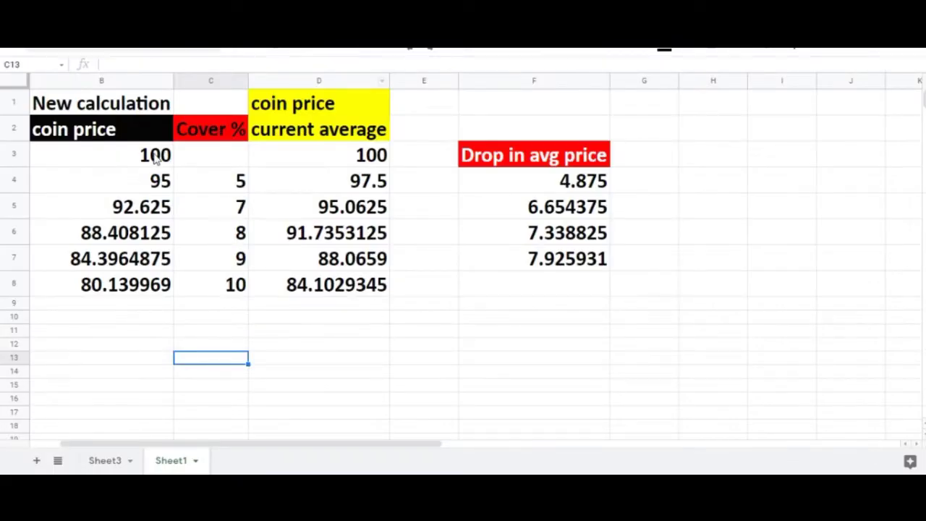
Step: Switch to the Google Sheets calculation and examine the starting coin price and current average in row 3
click(156, 161)
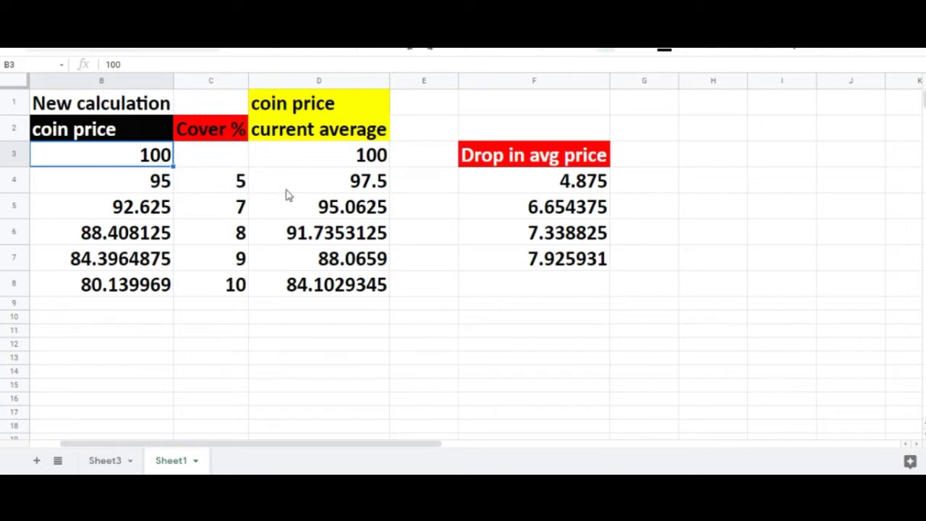
click(365, 161)
click(149, 161)
click(230, 154)
click(144, 157)
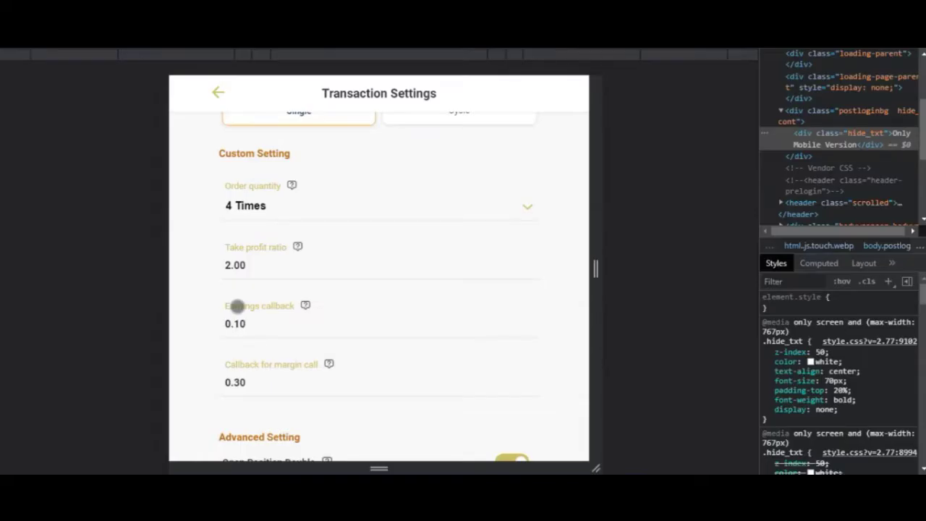
Step: Return to the Transaction Settings and examine the price-drop percentage of the 1st Cover
scroll(238, 306, down, 4)
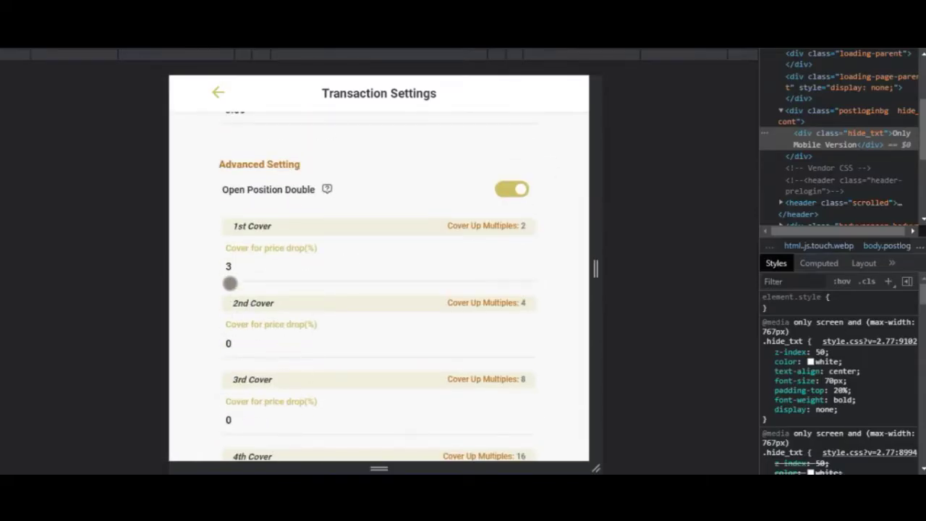
click(229, 268)
mouse_move(229, 267)
mouse_down()
mouse_move(229, 257)
mouse_move(225, 268)
mouse_up()
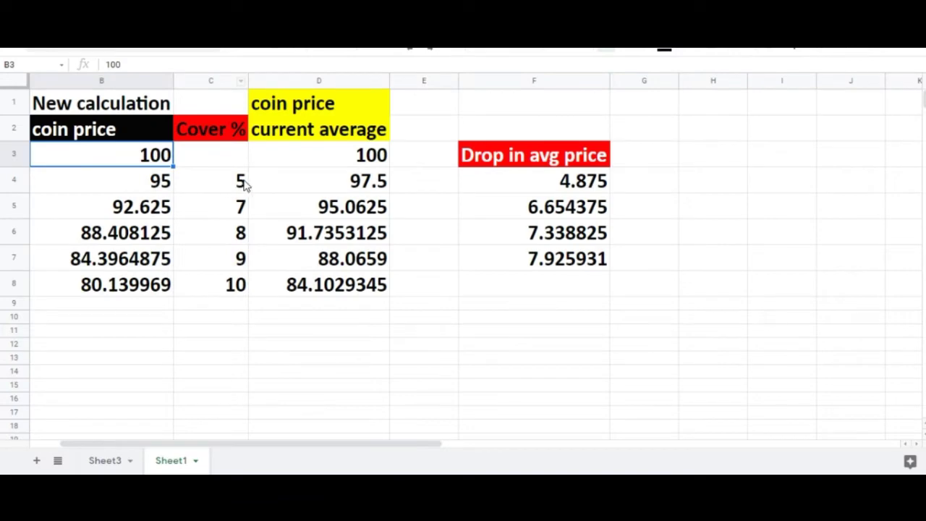
Step: In the Google Sheets calculation, compare the first cover percentage in C4 with the coin prices in B3 and B4
click(244, 185)
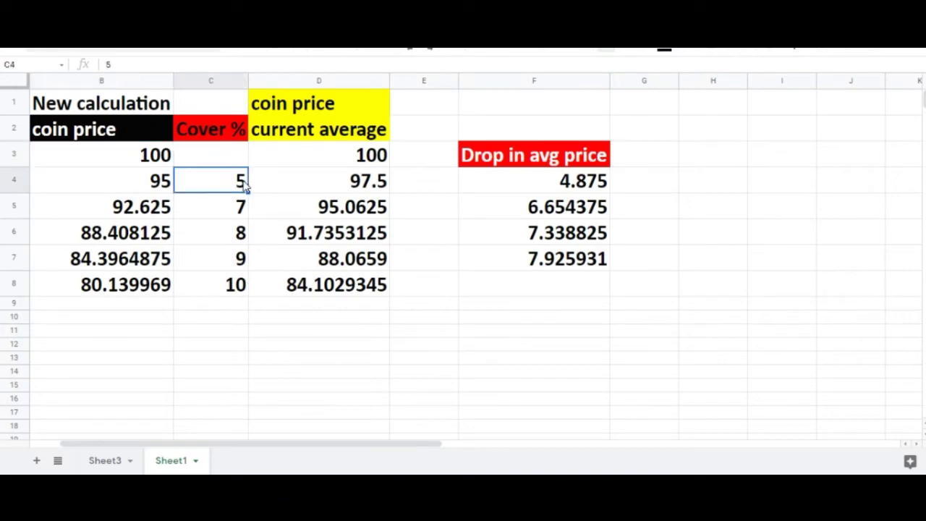
click(160, 163)
click(161, 184)
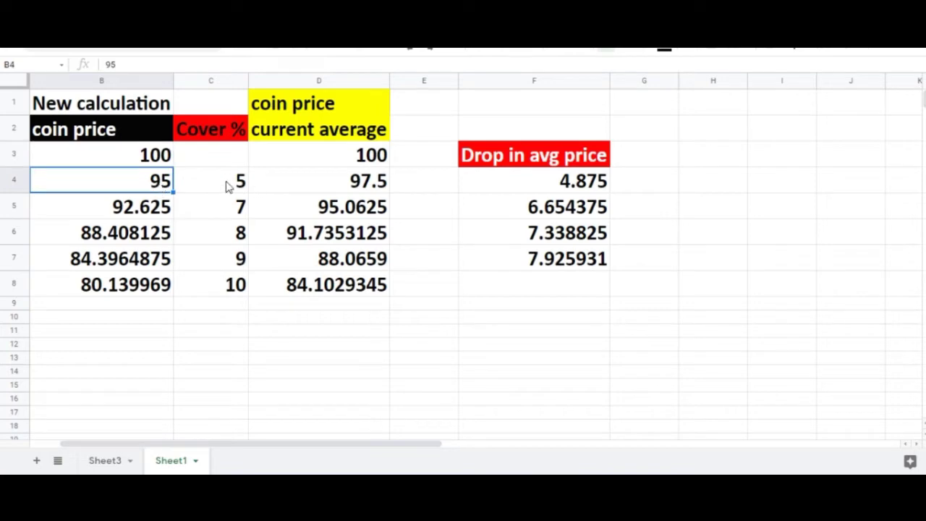
click(228, 187)
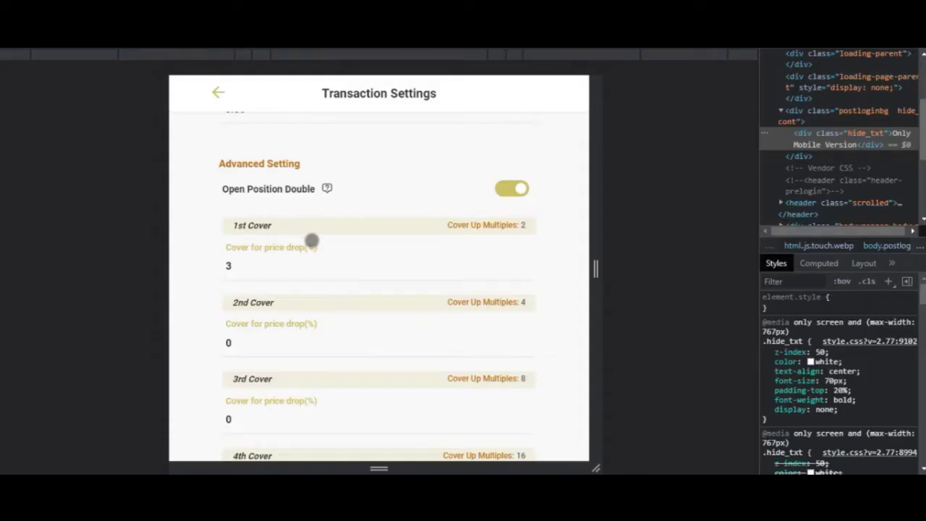
Step: Return to the Transaction Settings and leave them for the DOT/USDT trading page
scroll(310, 240, up, 10)
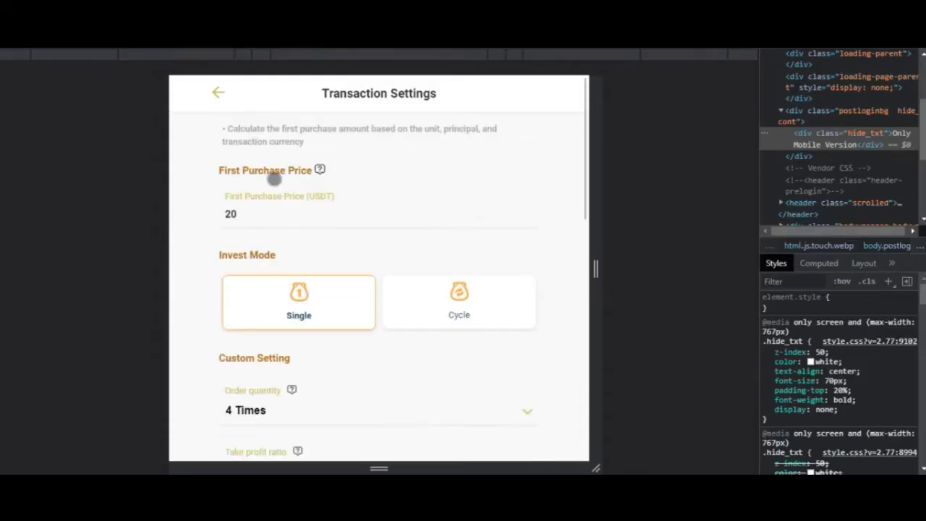
click(218, 100)
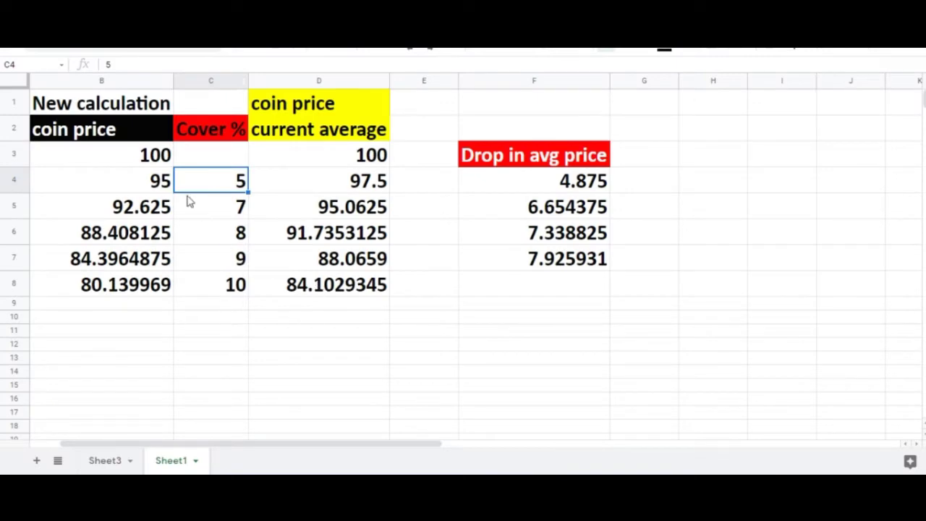
Step: In the Google Sheets calculation, examine the current averages in D3 and D4 and the second cover's price, percentage and average in row 5
click(375, 159)
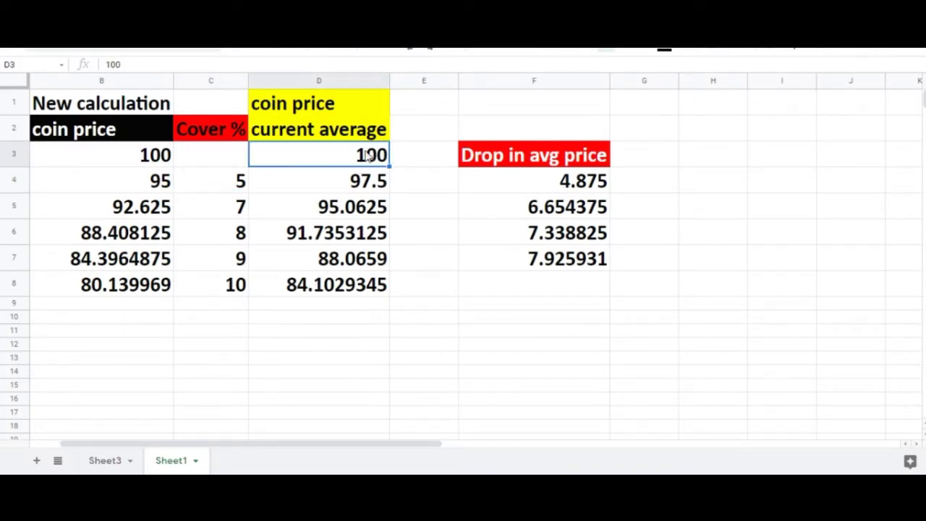
click(360, 190)
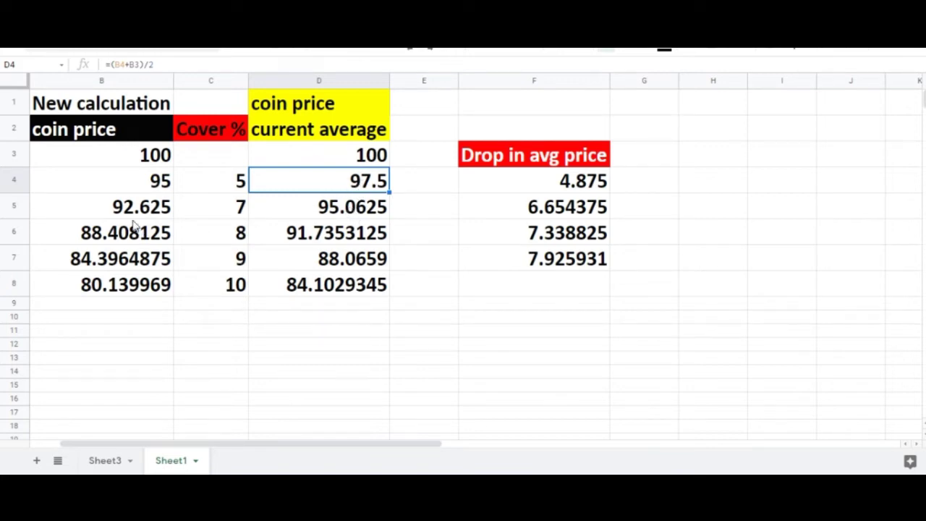
click(243, 210)
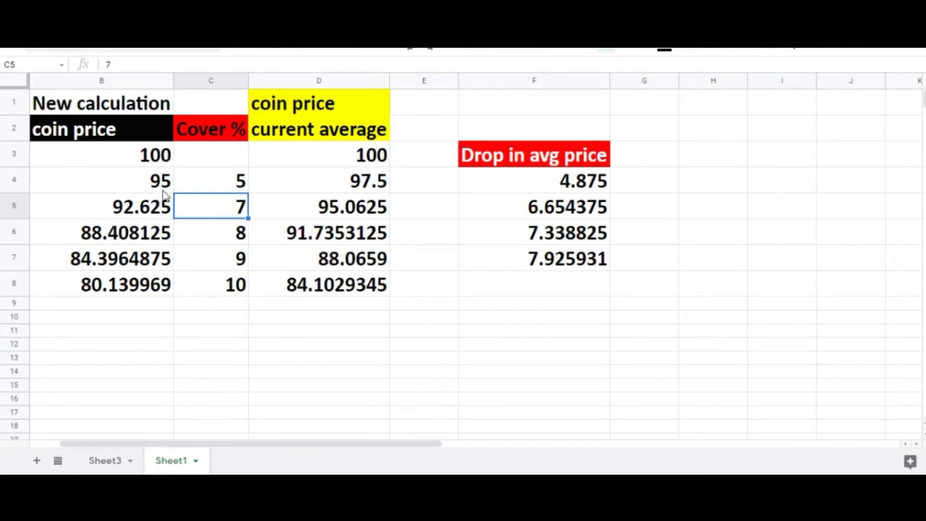
click(135, 215)
click(245, 207)
click(136, 212)
click(233, 213)
click(346, 215)
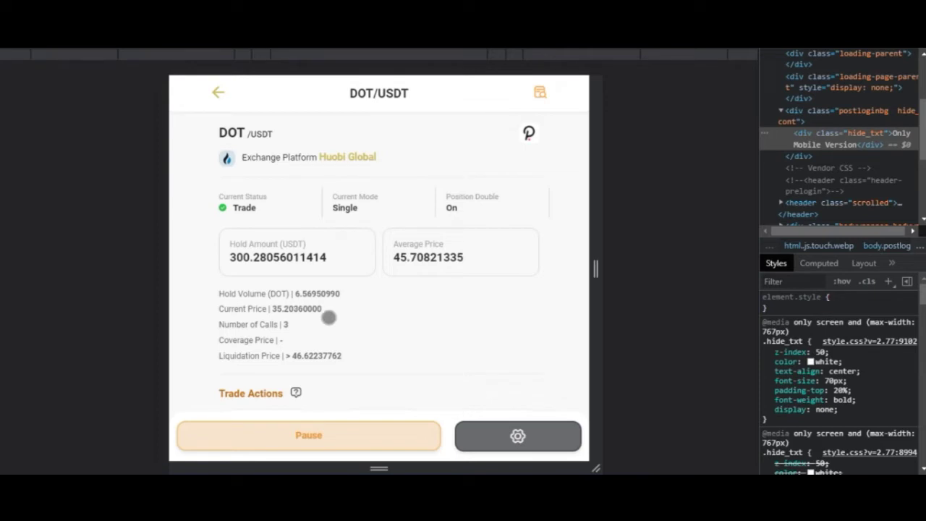
Step: Open the transaction settings of the DOT/USDT pair and review the order quantity, profit and callback values, and 1st Cover
click(505, 436)
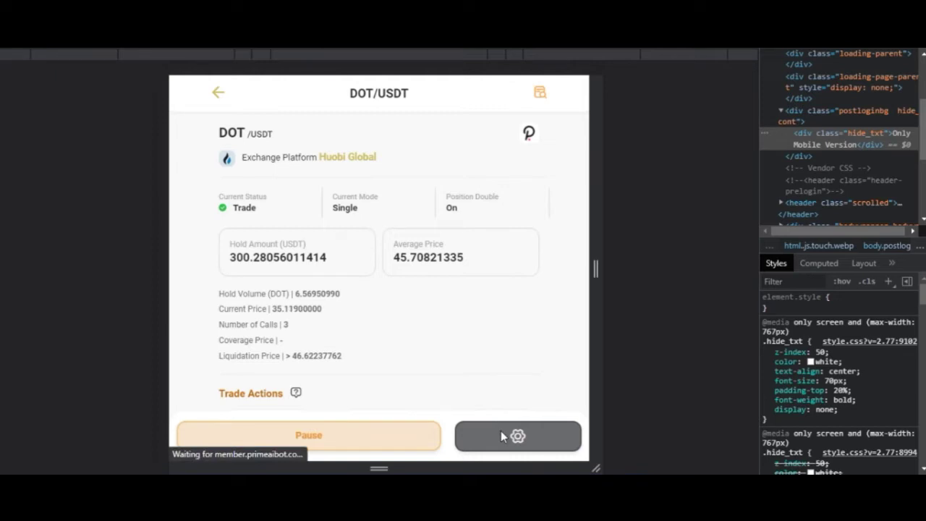
scroll(289, 370, down, 1)
scroll(289, 370, down, 3)
scroll(290, 316, up, 2)
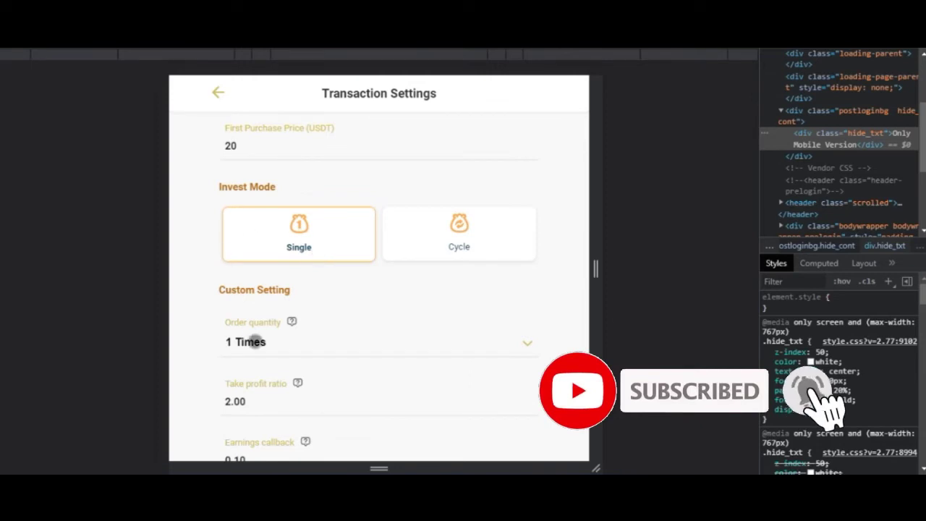
scroll(265, 345, down, 2)
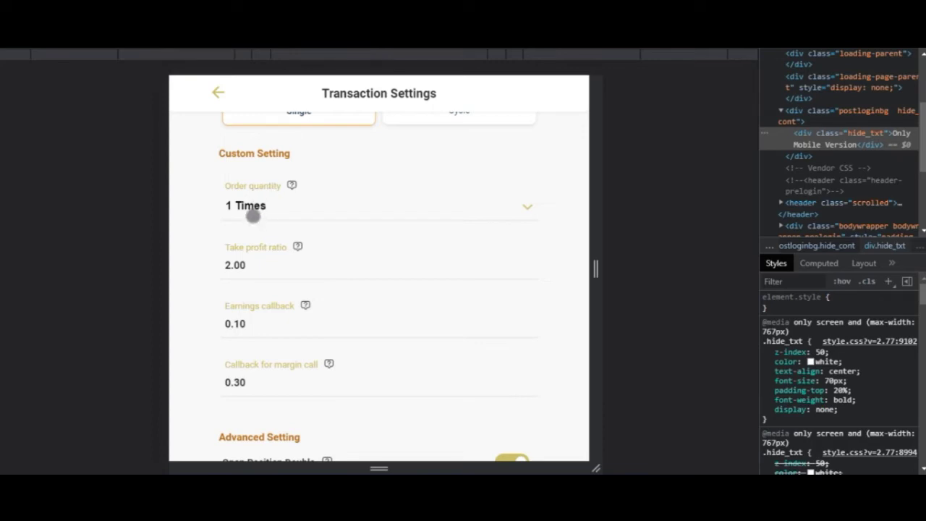
scroll(265, 246, down, 3)
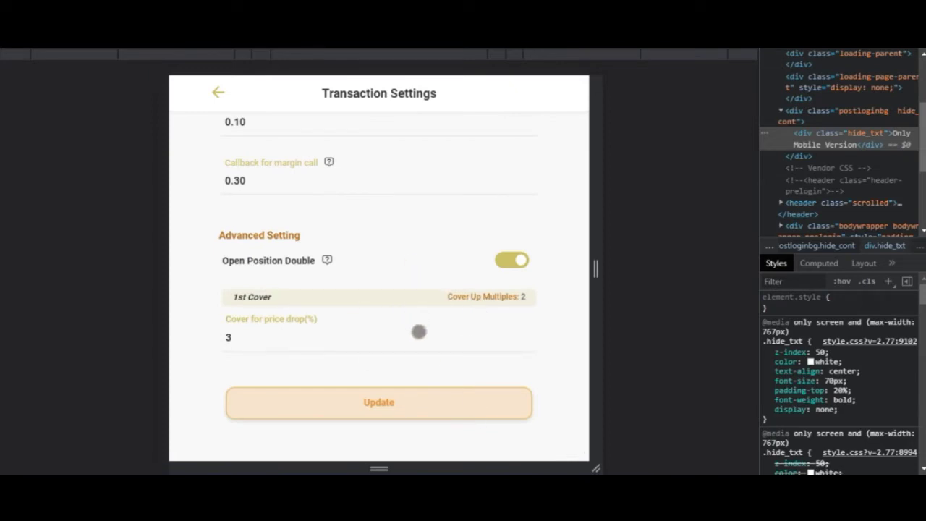
scroll(419, 331, up, 5)
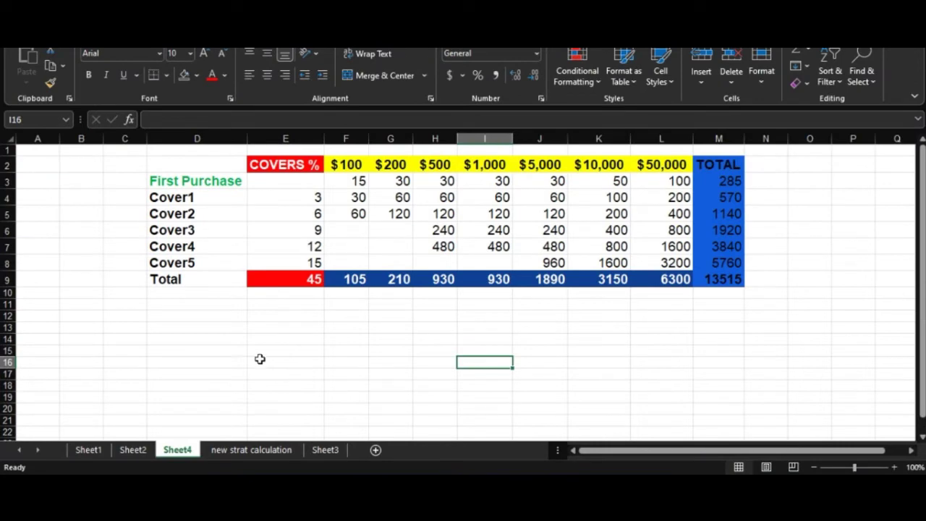
Step: In Sheet4 of the Excel workbook, compare the First Purchase amounts in row 3 across the $100 to $50,000 capital columns
click(260, 359)
click(172, 337)
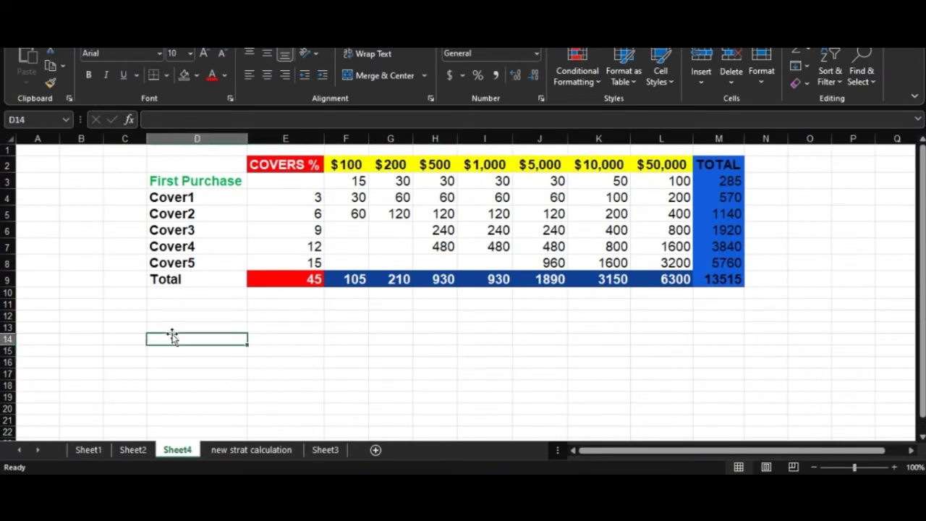
click(172, 186)
click(359, 181)
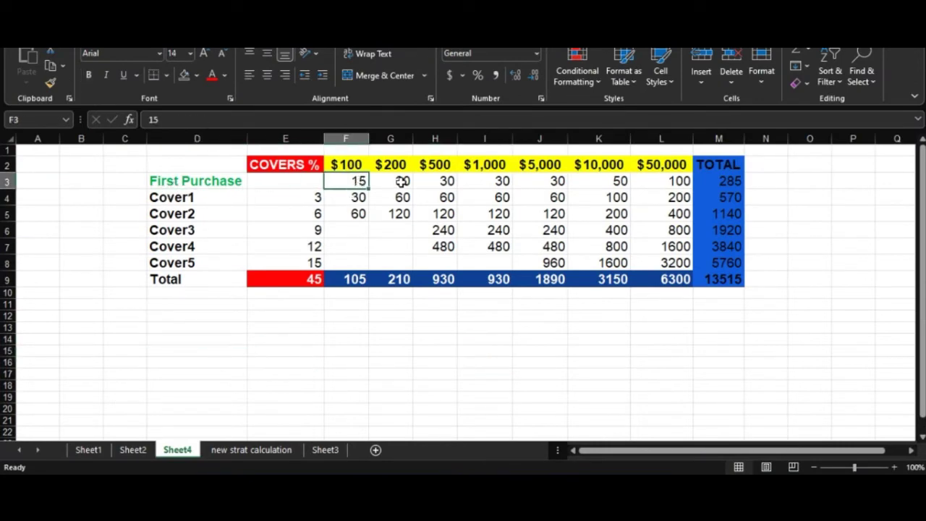
click(373, 184)
click(359, 181)
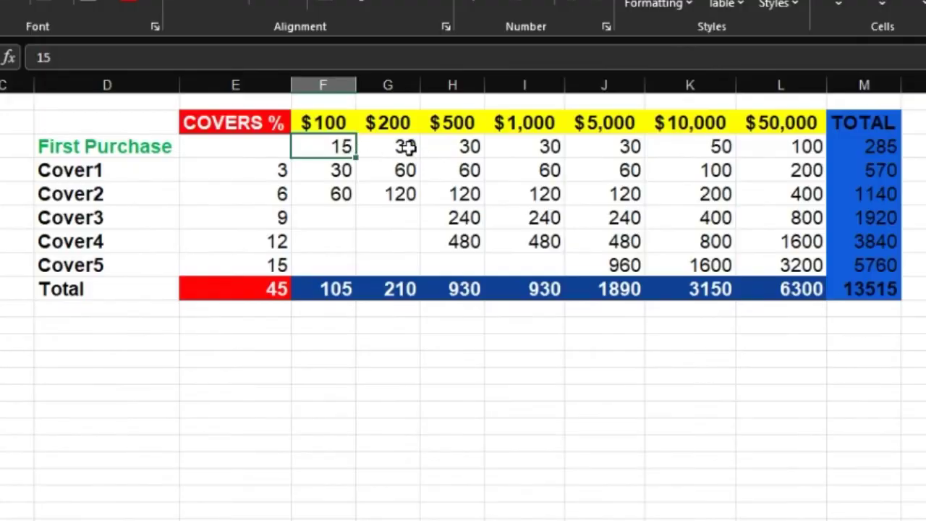
click(405, 183)
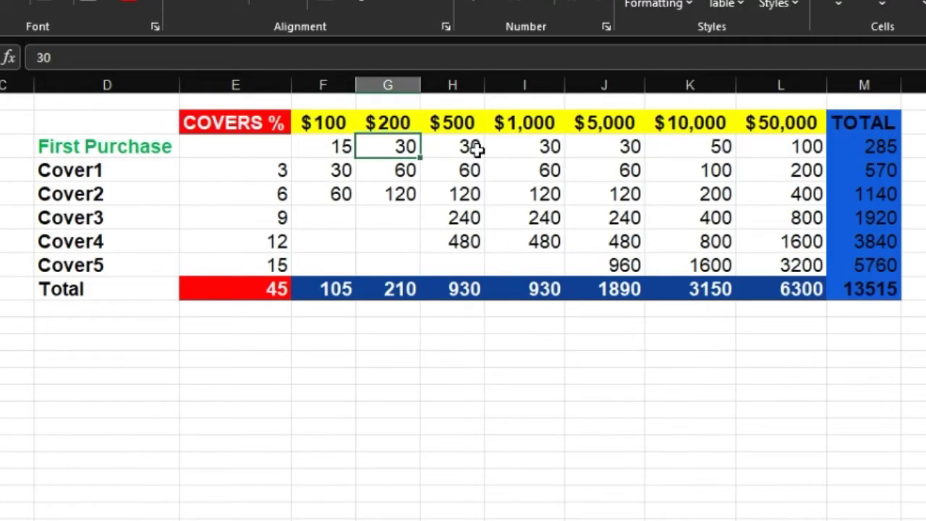
click(475, 148)
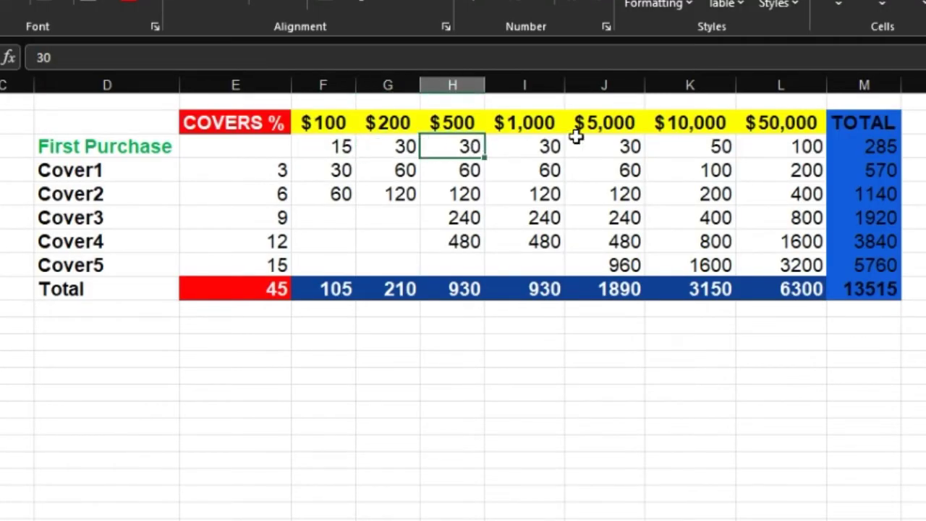
click(773, 147)
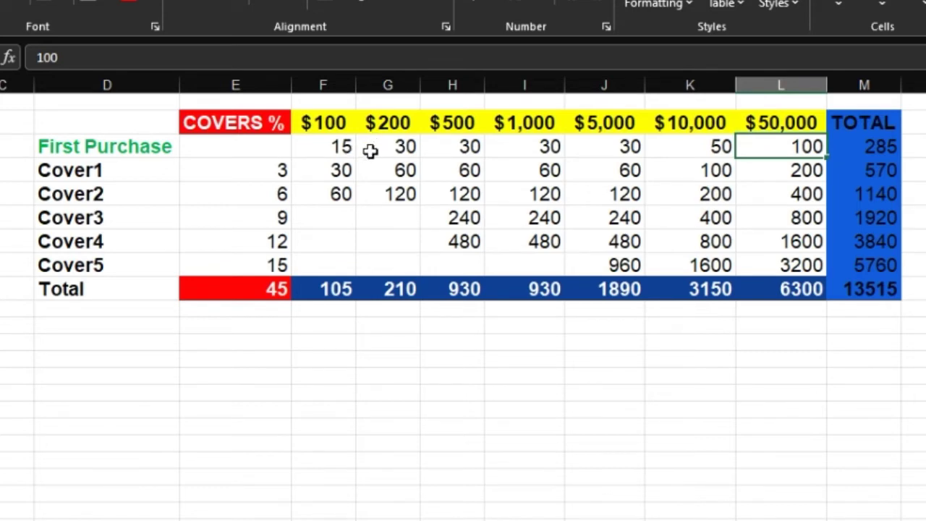
Step: Go through the cover rows in column D, from Cover1 down to Cover5
click(65, 174)
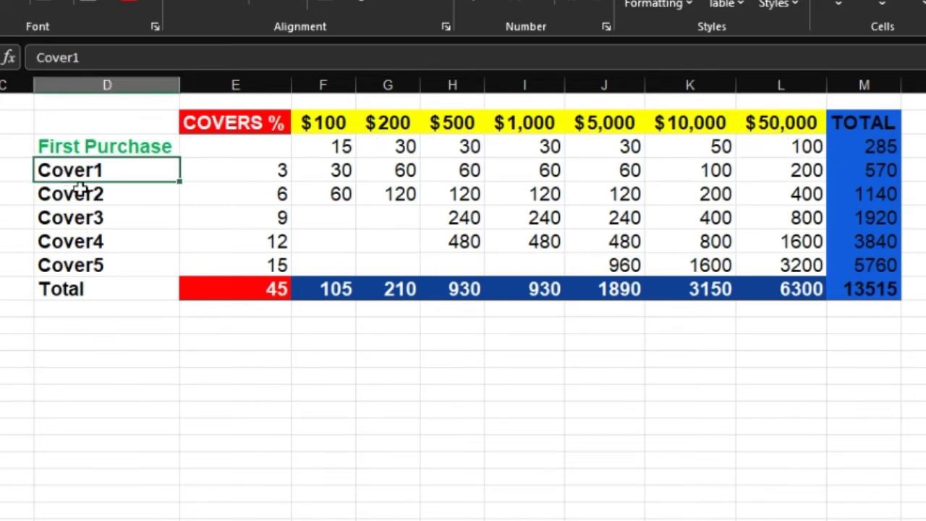
click(68, 192)
click(75, 215)
click(74, 241)
click(72, 265)
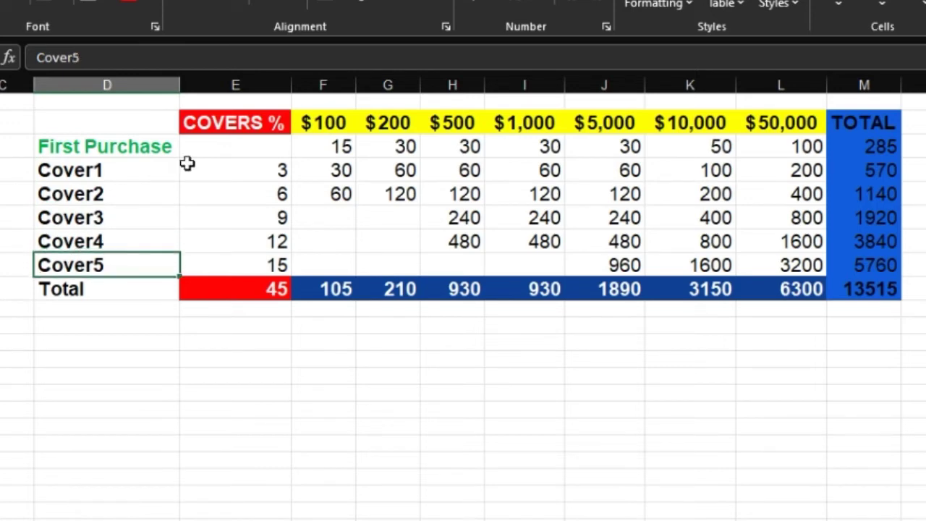
Step: For the $100 capital column, examine the First Purchase amount in F3 together with the Cover1 and Cover2 rows
click(324, 126)
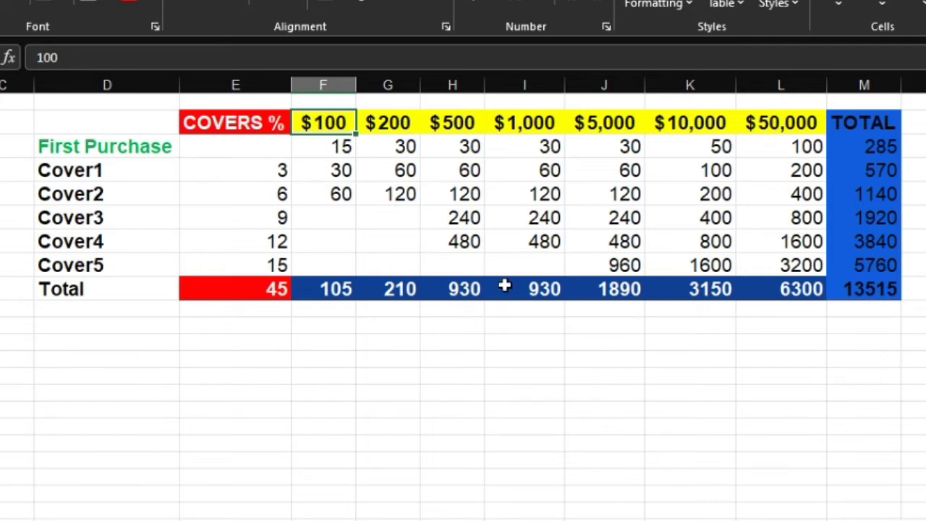
click(104, 147)
click(350, 146)
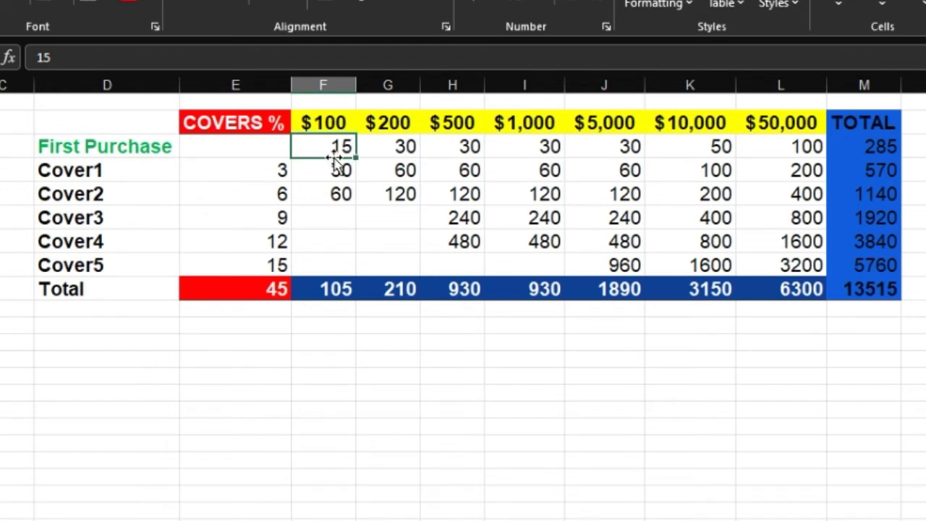
click(91, 170)
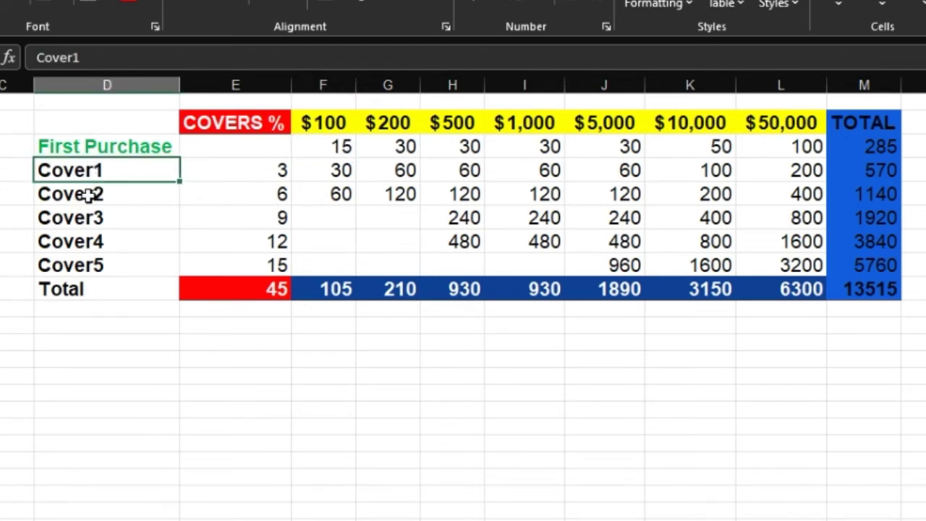
click(52, 194)
click(9, 192)
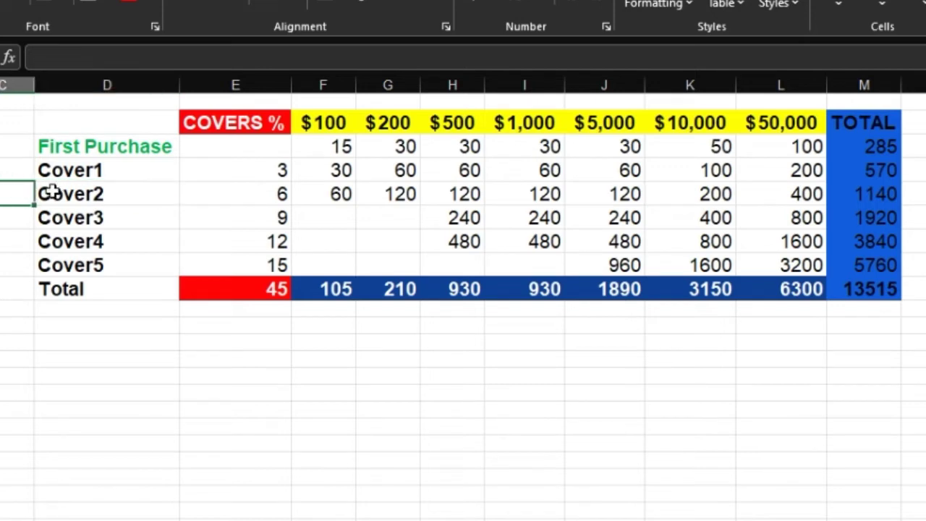
drag(55, 193, 381, 194)
click(342, 148)
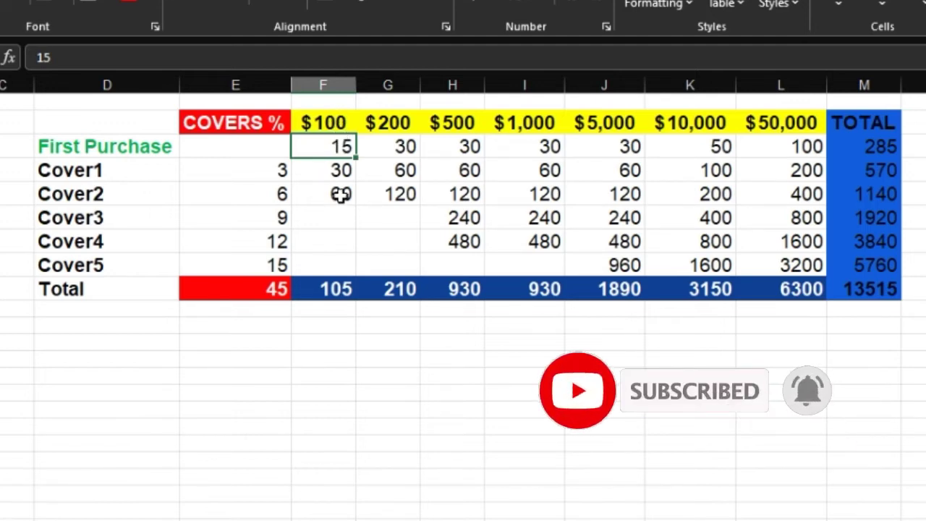
Step: Check the Cover1 and Cover2 percentages in column E, their amounts in F4 and F5, and the $100 column's total in F9
click(265, 171)
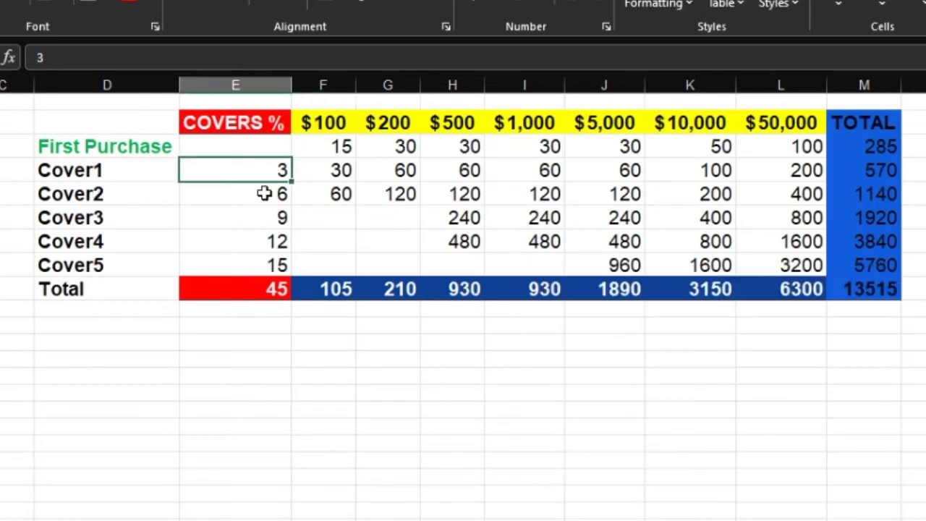
click(341, 170)
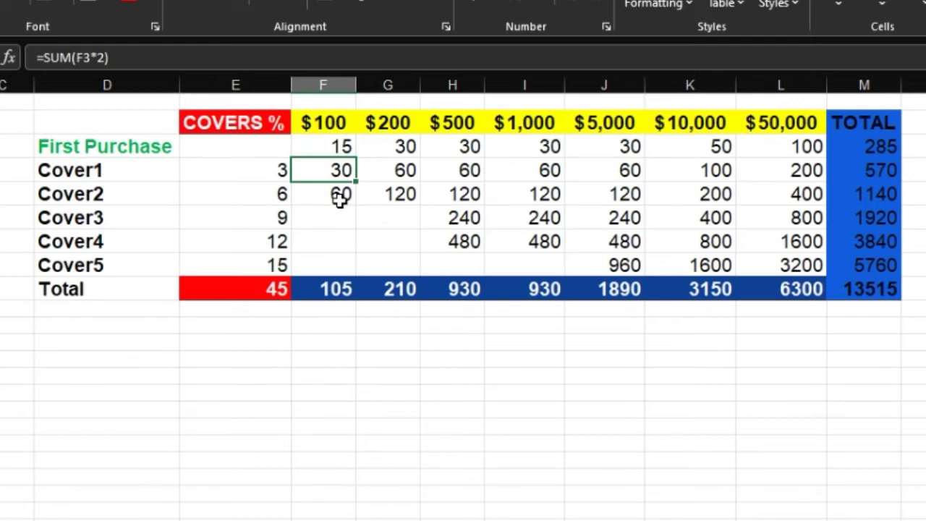
click(117, 200)
click(348, 203)
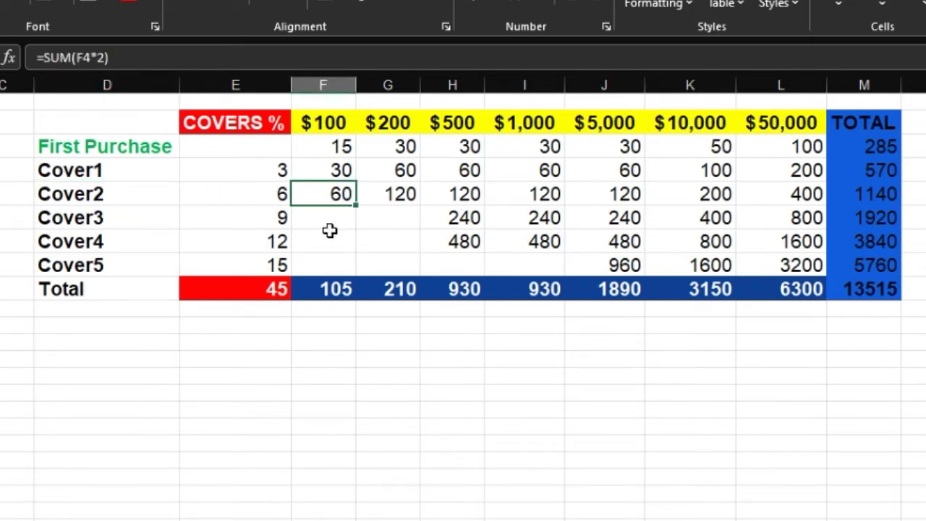
click(75, 193)
click(287, 192)
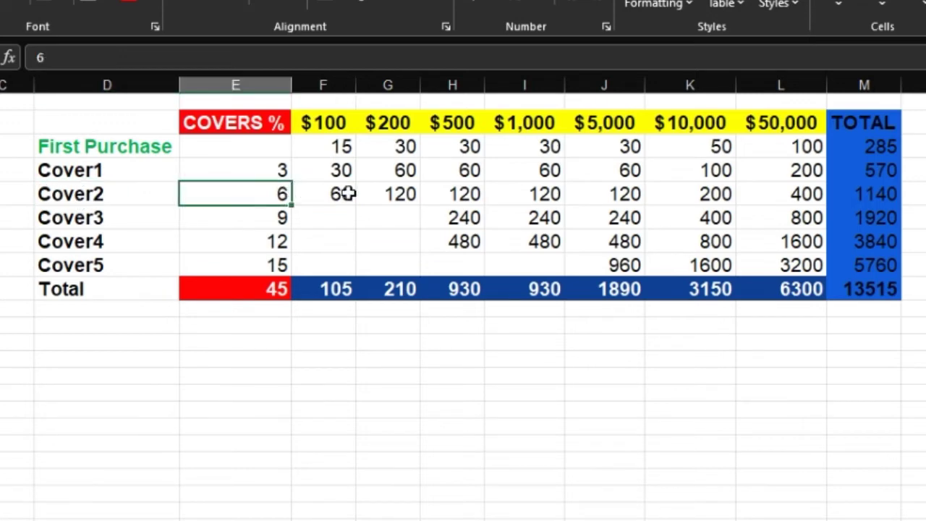
click(345, 192)
click(326, 289)
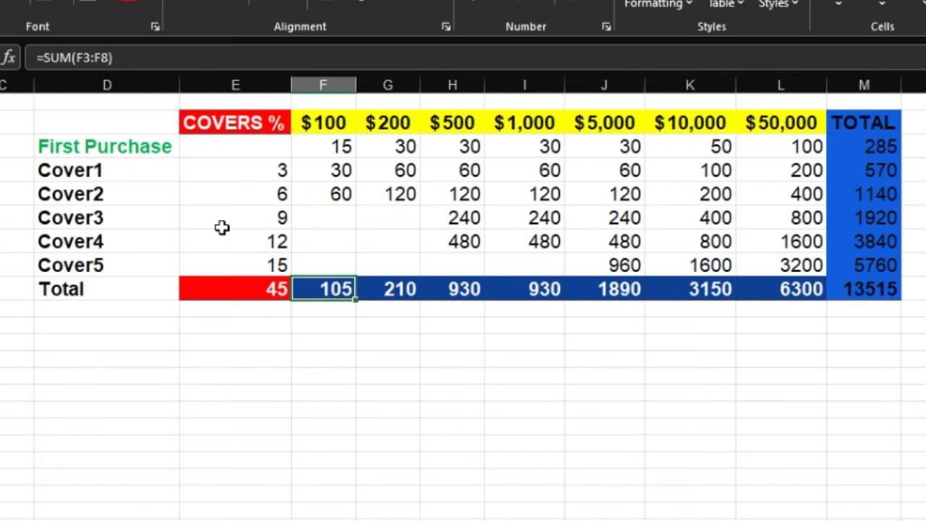
Step: Examine the $200 capital column, checking the Cover2 amount in G5 against the total in G9
click(76, 172)
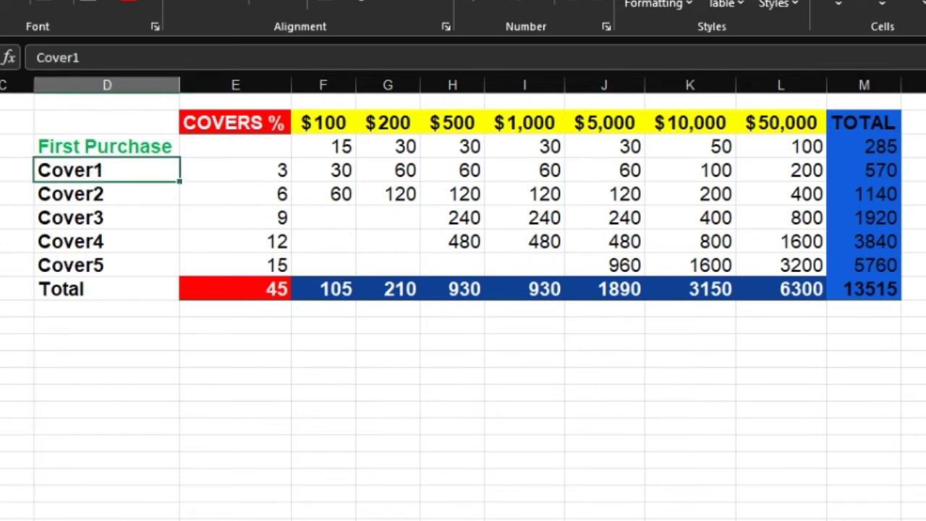
click(637, 477)
click(389, 123)
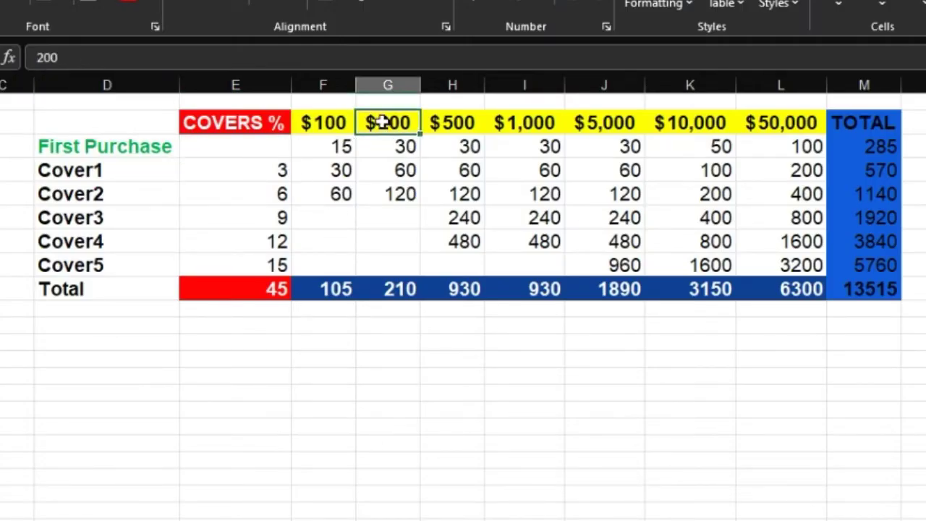
click(404, 197)
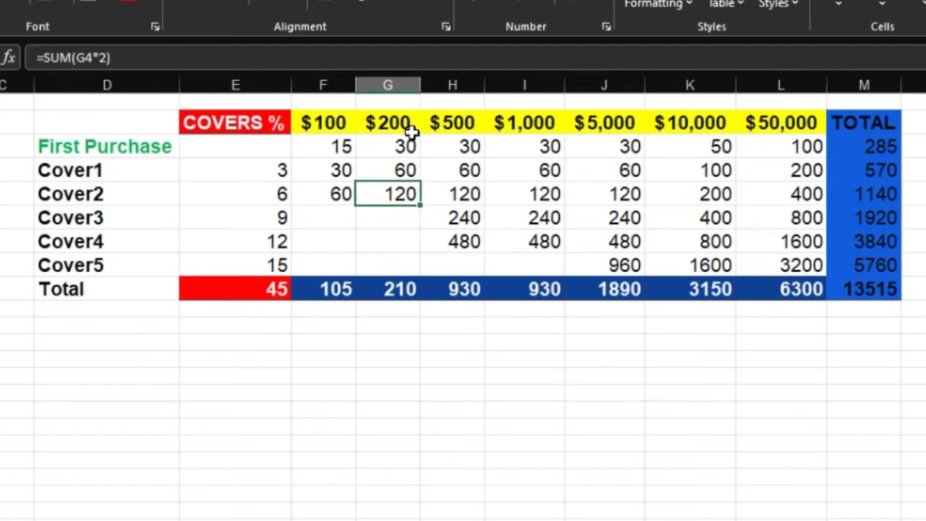
click(407, 292)
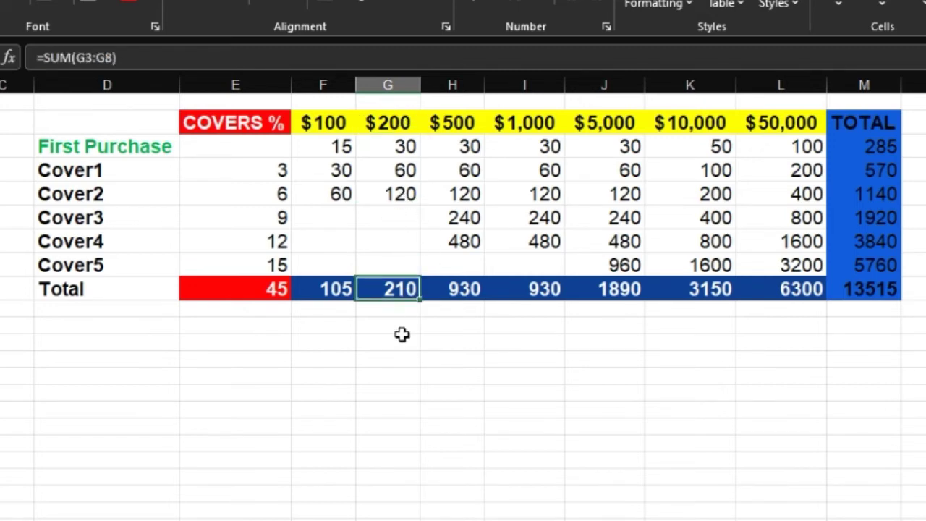
click(403, 197)
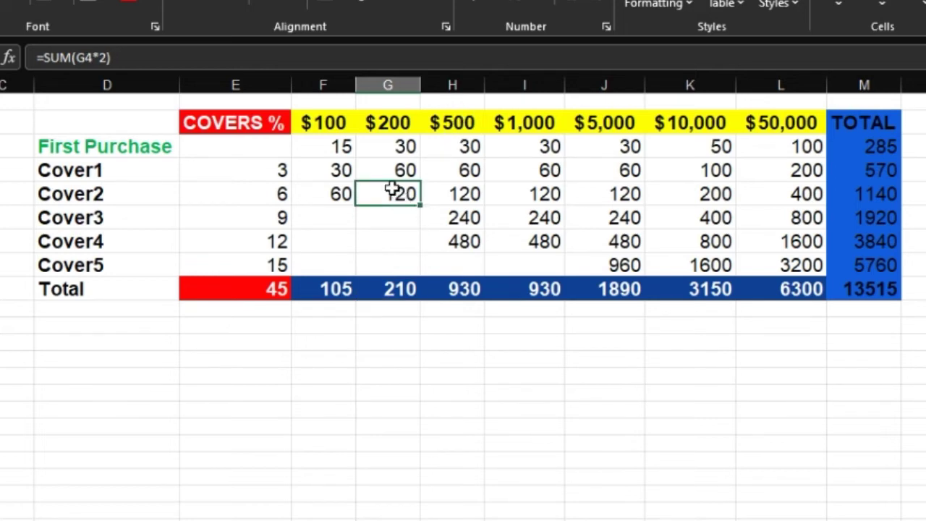
Step: Review the $100 column again: the Cover2 amount in F5, the Cover1 and Cover2 rows, and the total in F9
click(362, 143)
click(344, 190)
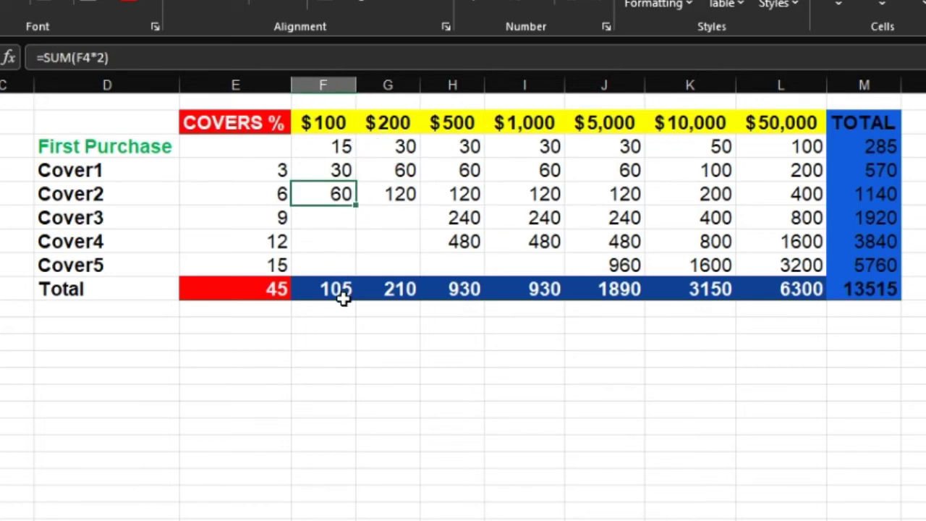
click(328, 362)
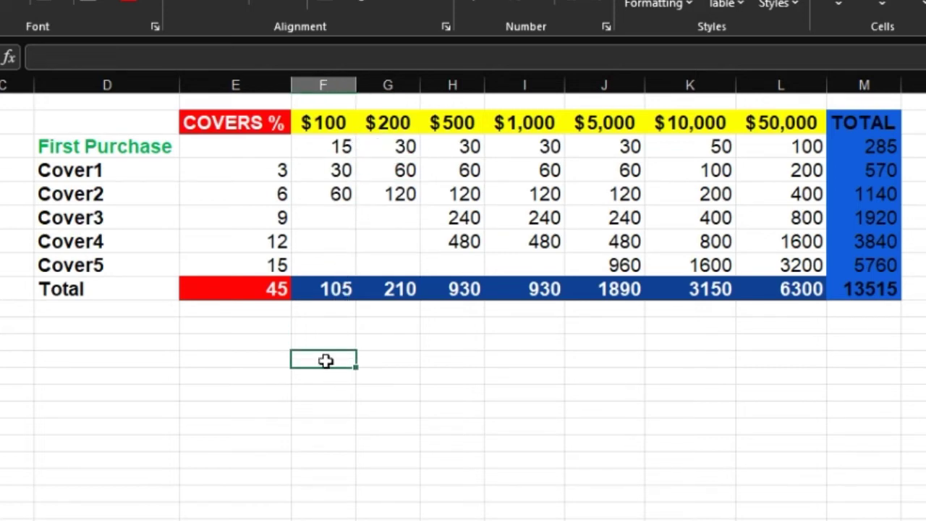
click(93, 174)
click(96, 193)
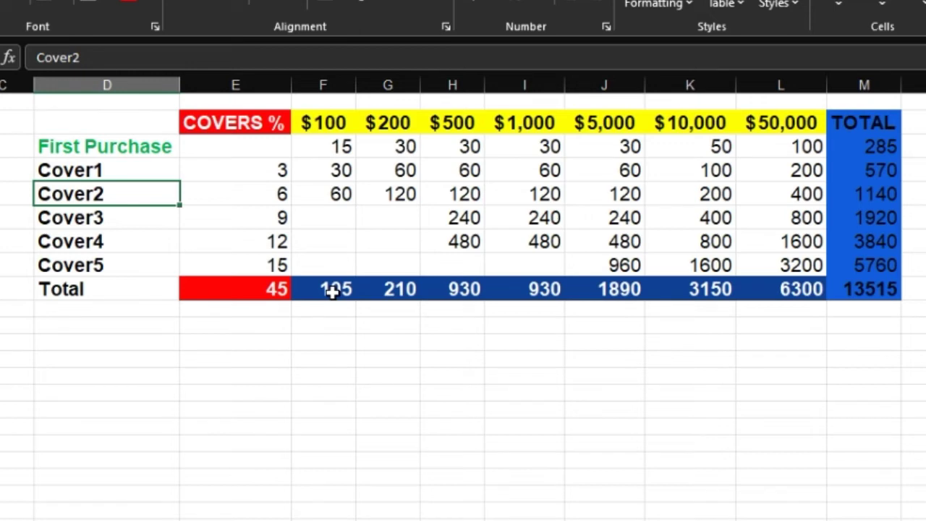
click(332, 290)
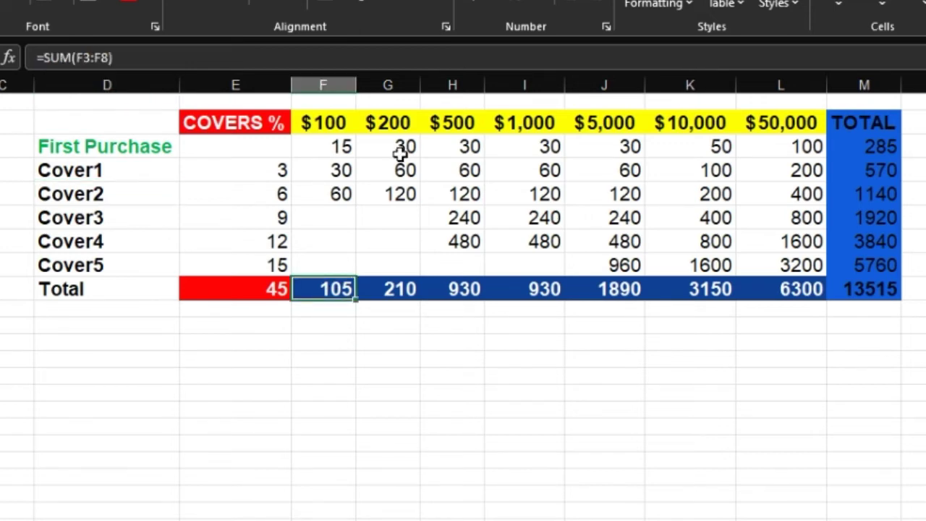
Step: Review the $200 column's First Purchase, Cover2 amount and total, and compare its First Purchase with the $100 column's
click(376, 121)
click(402, 147)
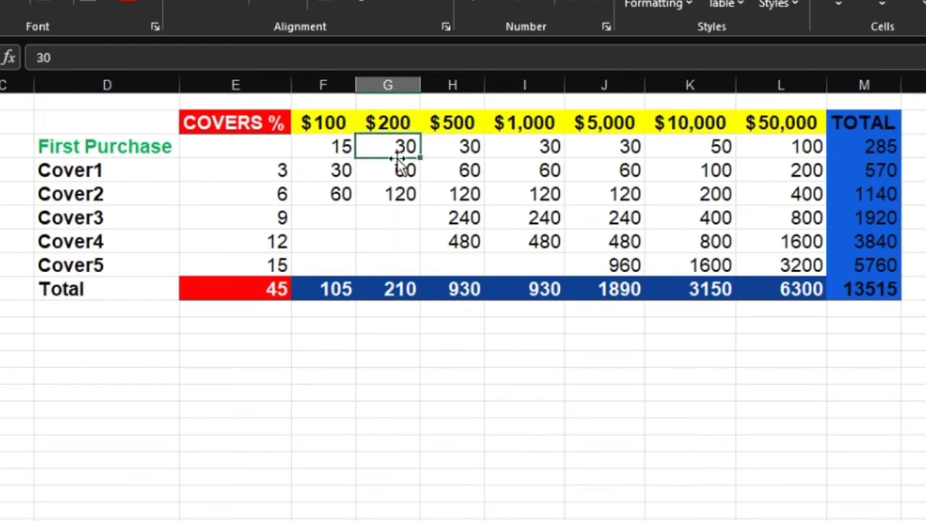
click(408, 195)
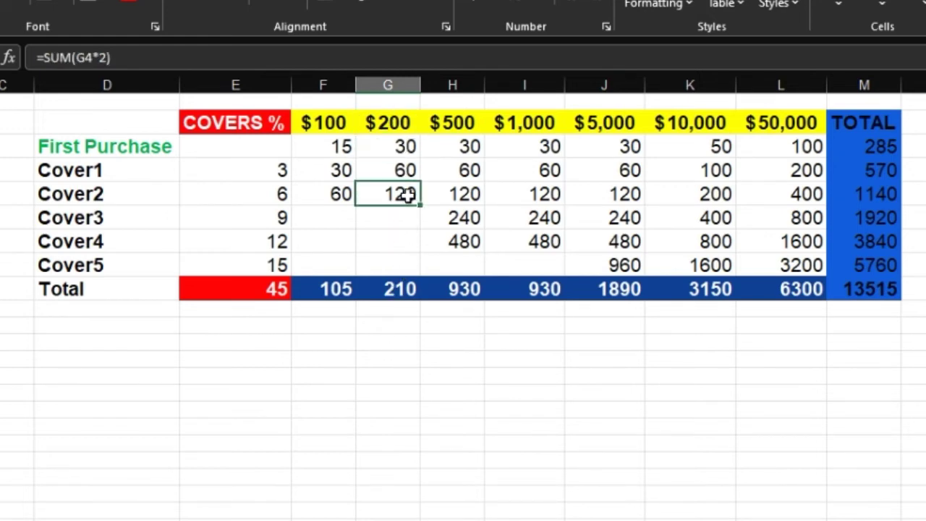
click(403, 293)
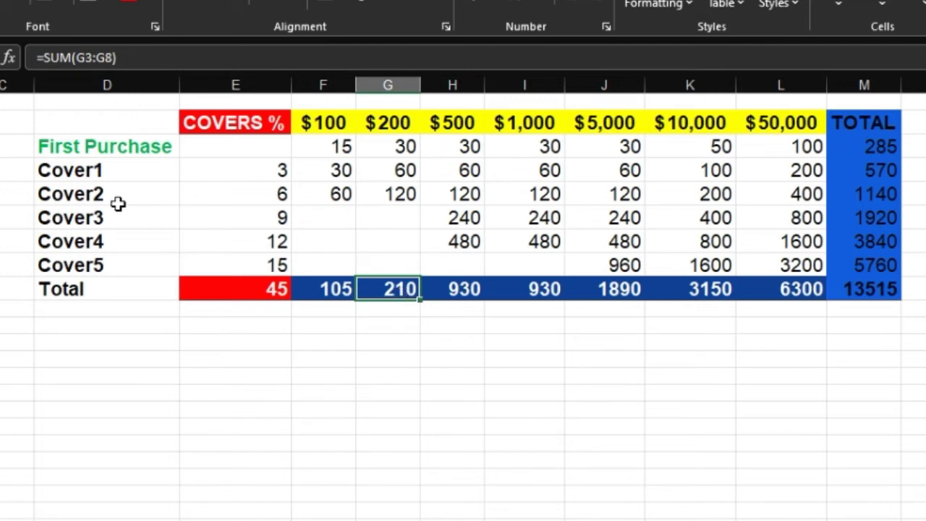
click(341, 147)
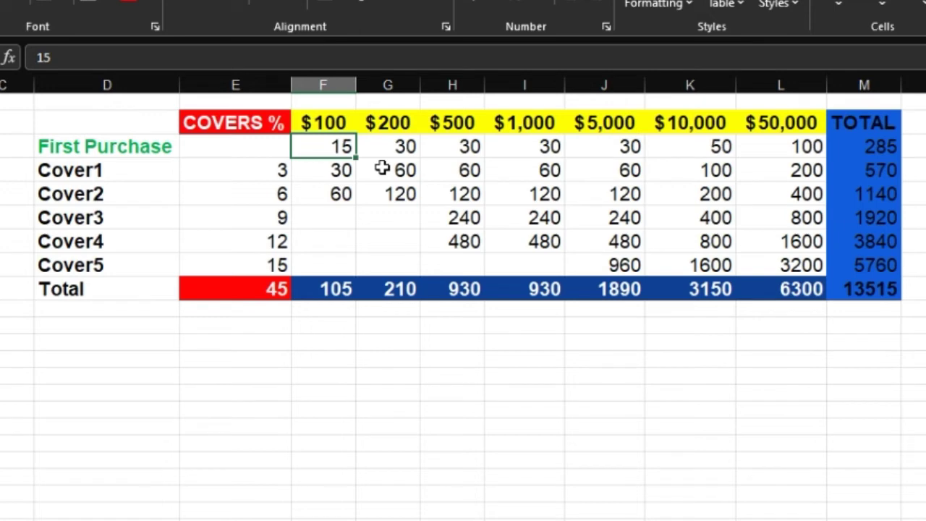
click(398, 147)
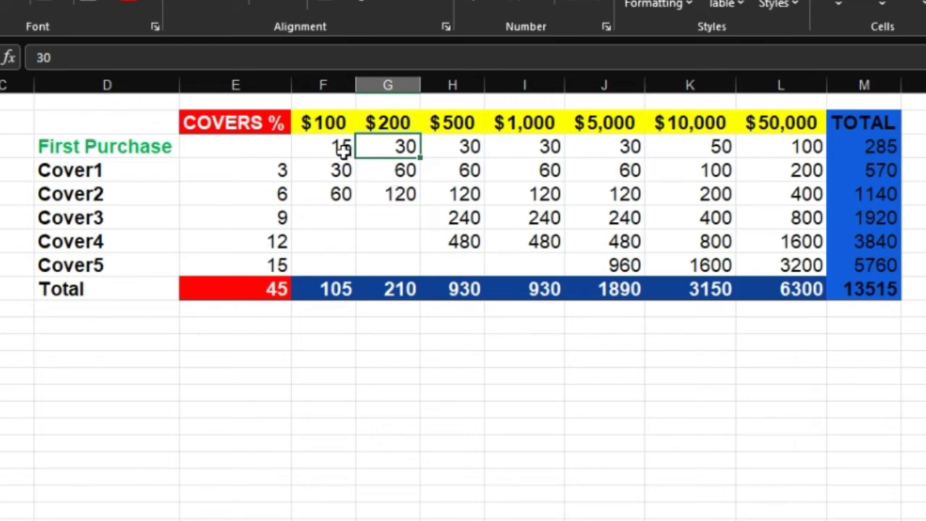
Step: Locate Cover1 in the sheet, view the Order quantity choices in the bot's Transaction Settings, and leave them without choosing another option
click(84, 177)
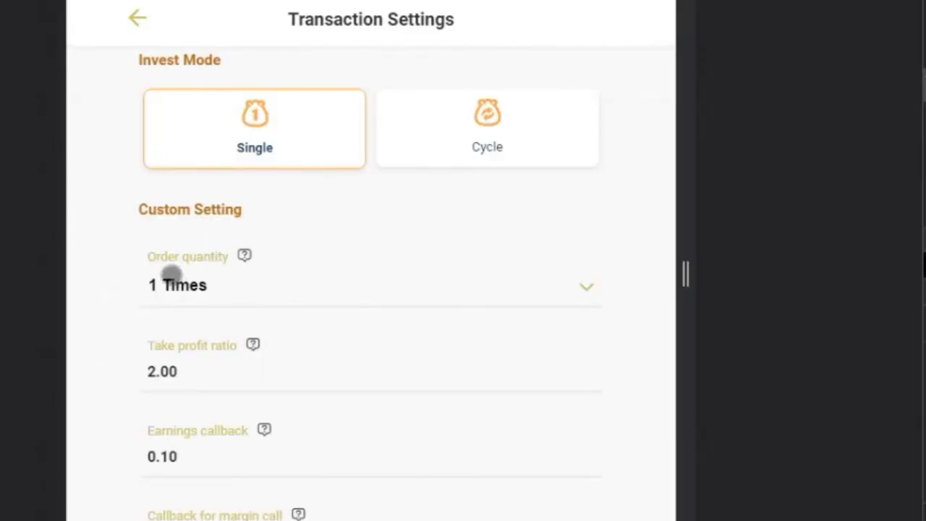
click(182, 285)
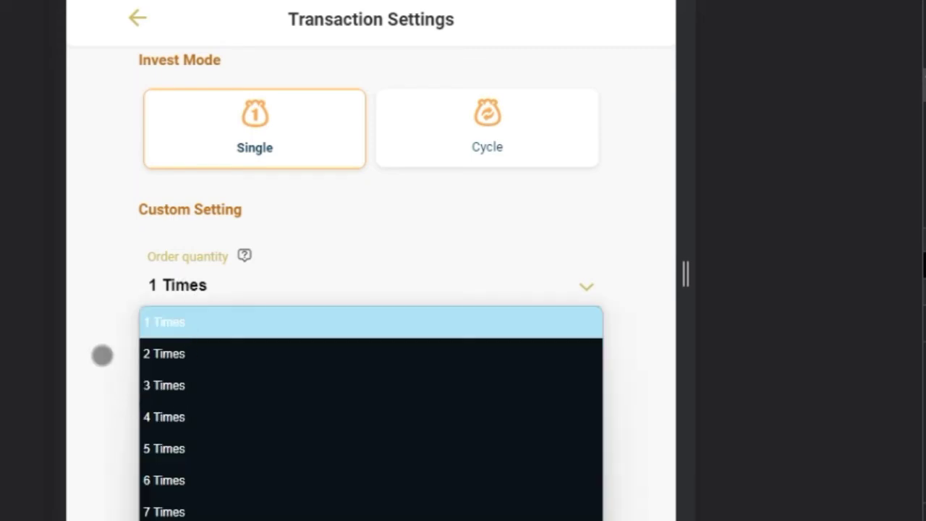
click(101, 355)
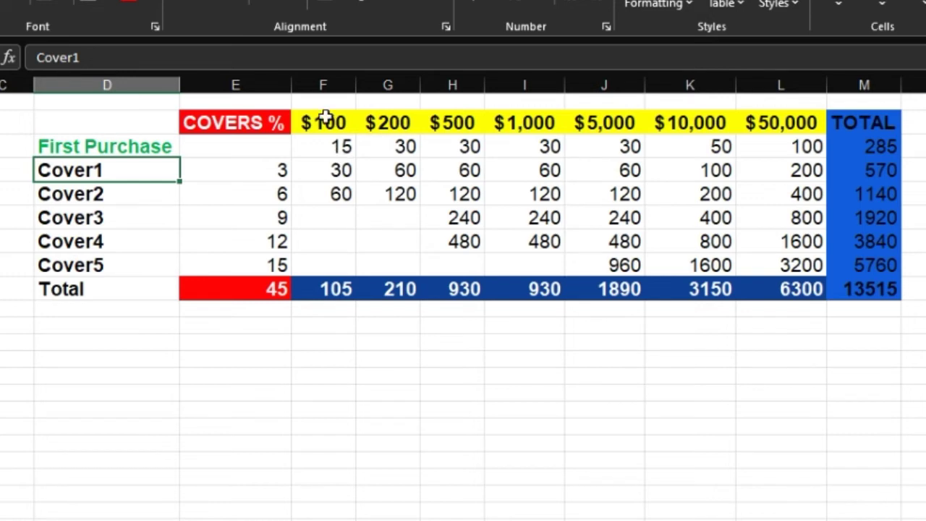
Step: Review the total and Cover2 amount in the $100 column, and the same cells in the $200 column
click(325, 120)
click(345, 289)
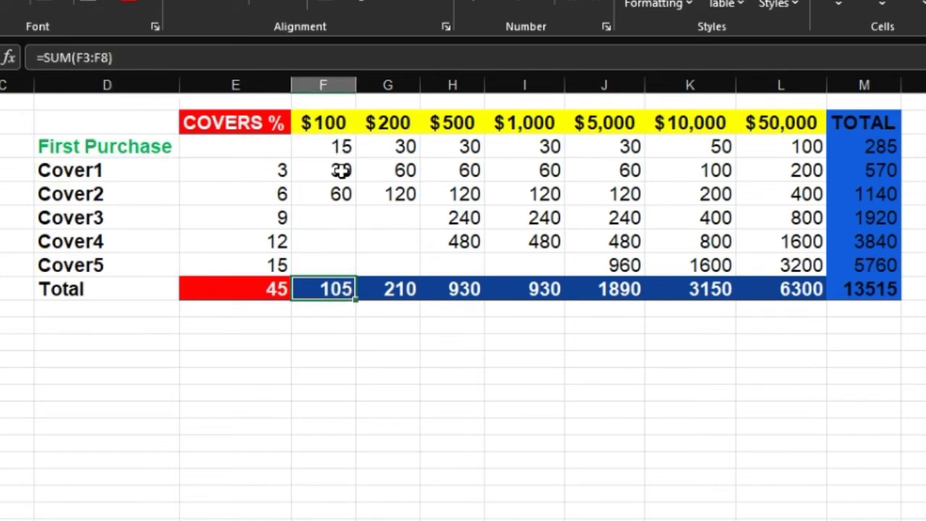
click(340, 195)
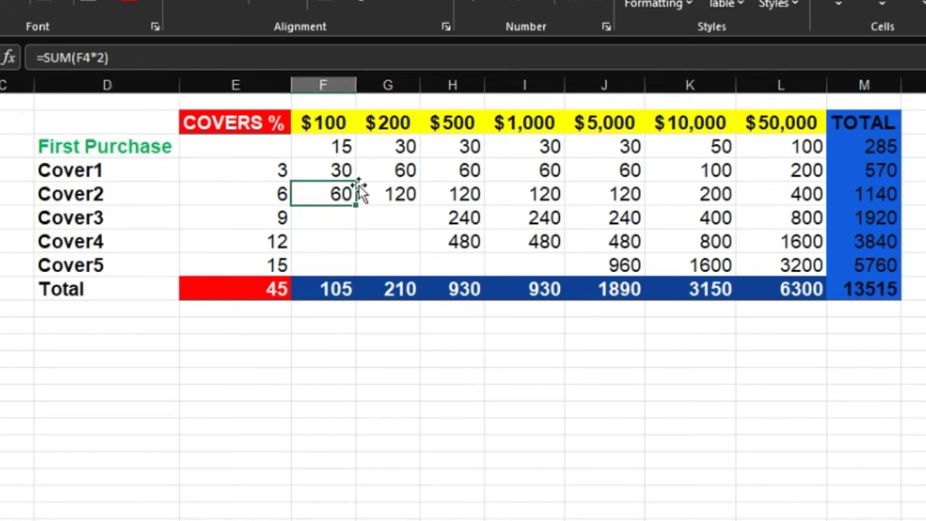
click(395, 123)
click(395, 291)
click(394, 194)
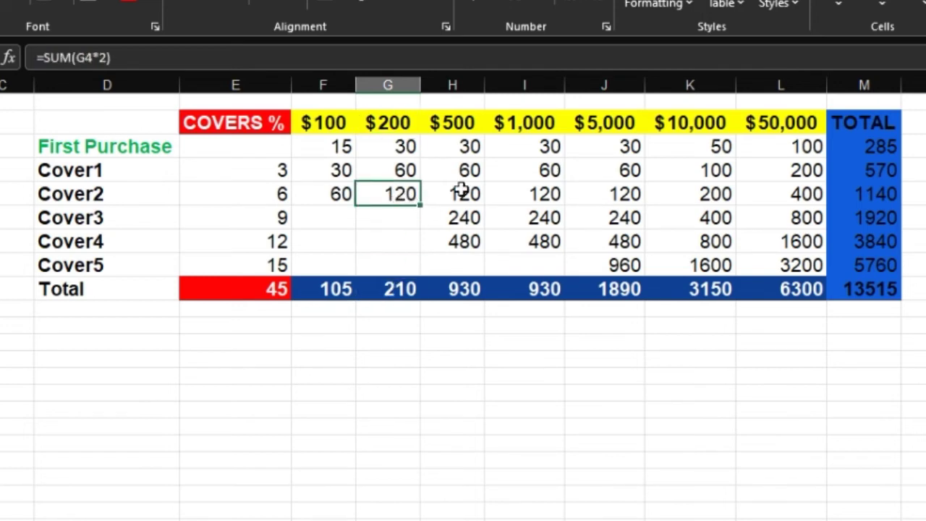
Step: Clear the Cover4 amount in the $500 column so that its covers end at Cover3
click(456, 124)
click(469, 148)
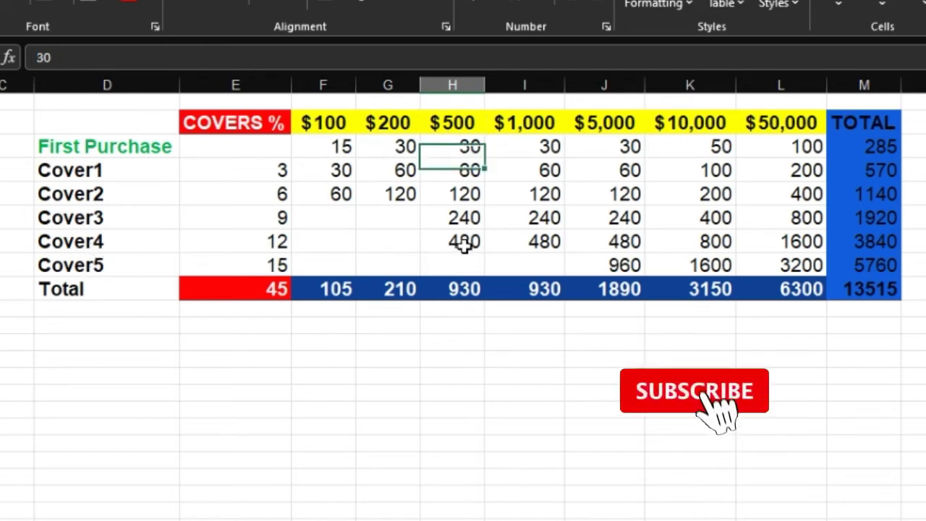
click(464, 243)
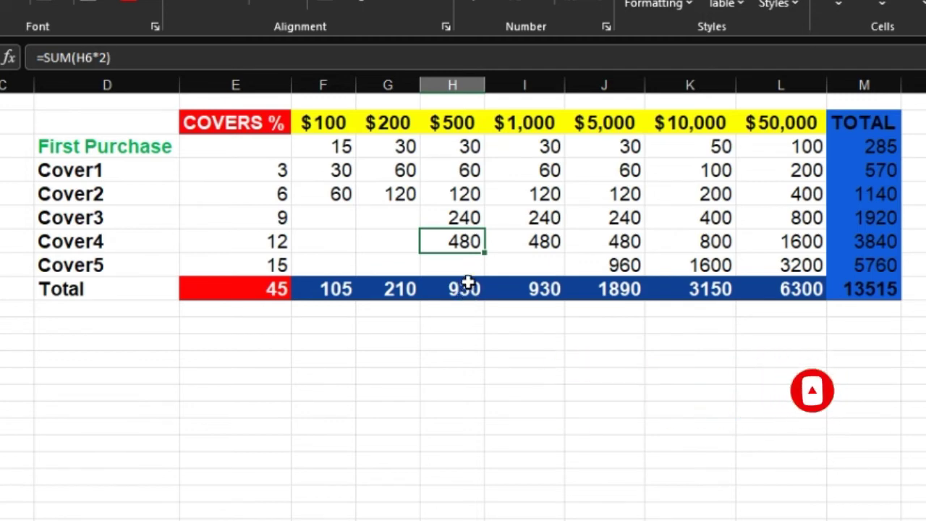
key(BackSpace)
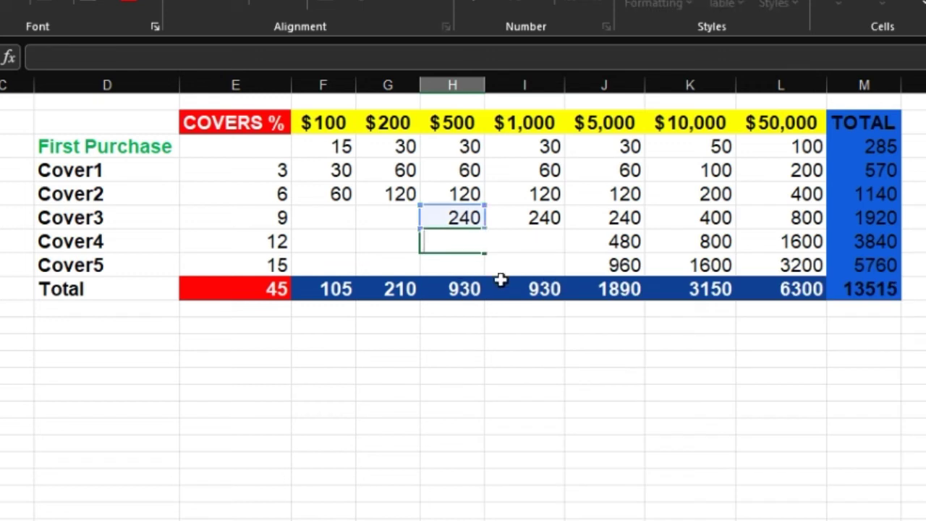
click(473, 196)
click(473, 221)
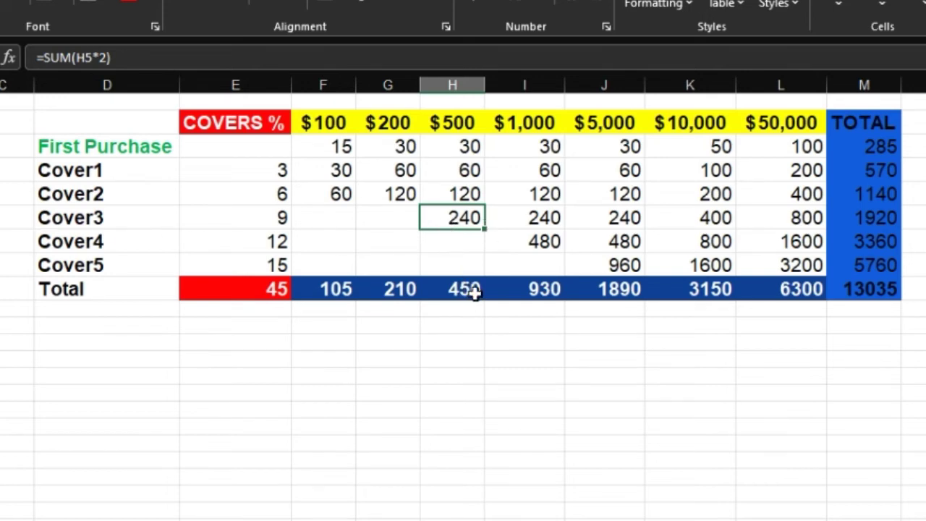
Step: Check the $500 column's total in H9 and review the Cover1 to Cover3 rows across to that column
click(469, 293)
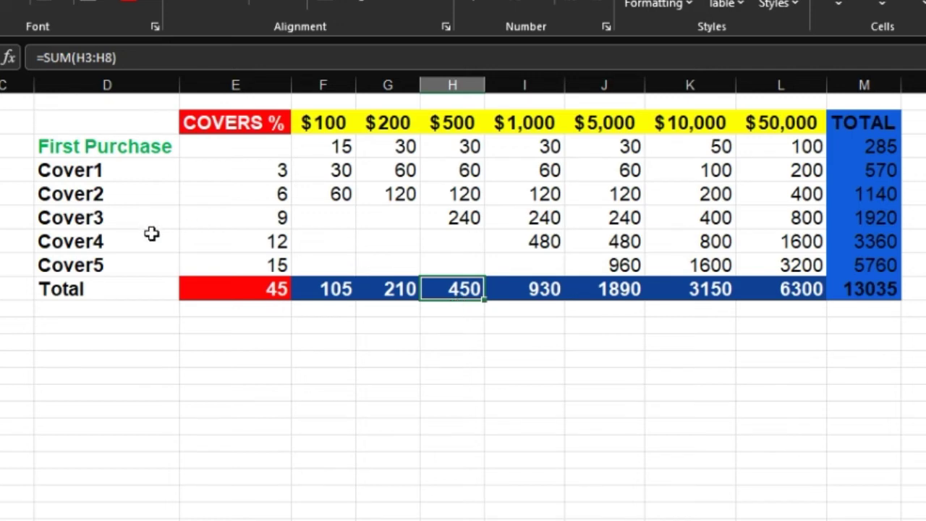
click(81, 222)
drag(72, 174, 472, 213)
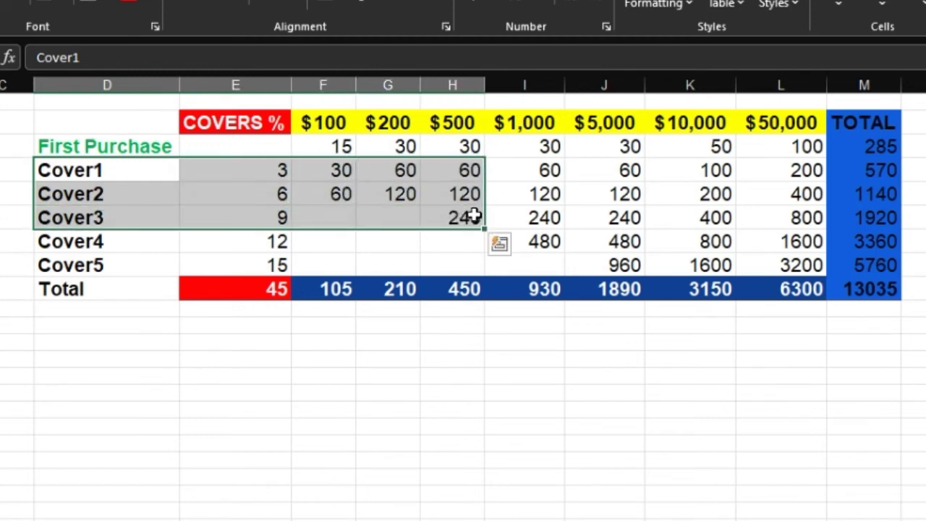
click(465, 328)
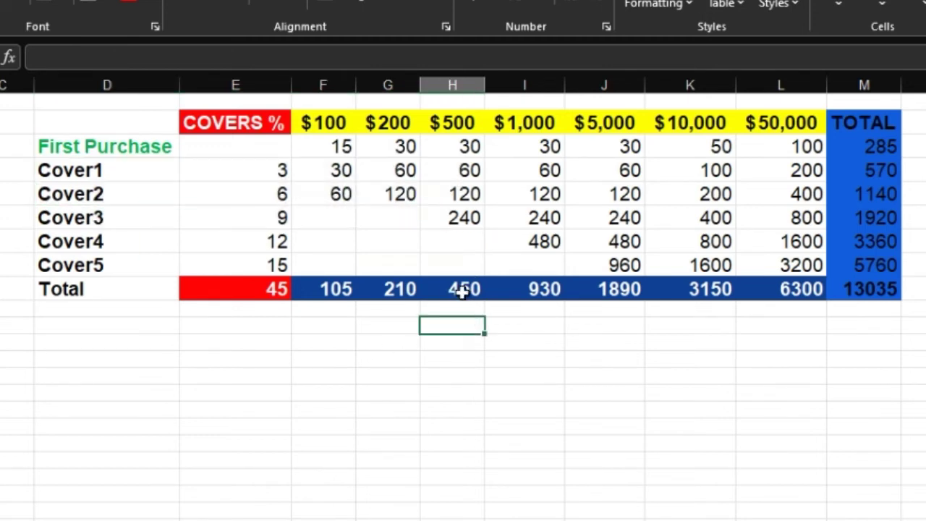
Step: Check the $1,000 column's Cover4 amount and total, and look through the bot's Transaction Settings down from Order quantity
click(533, 121)
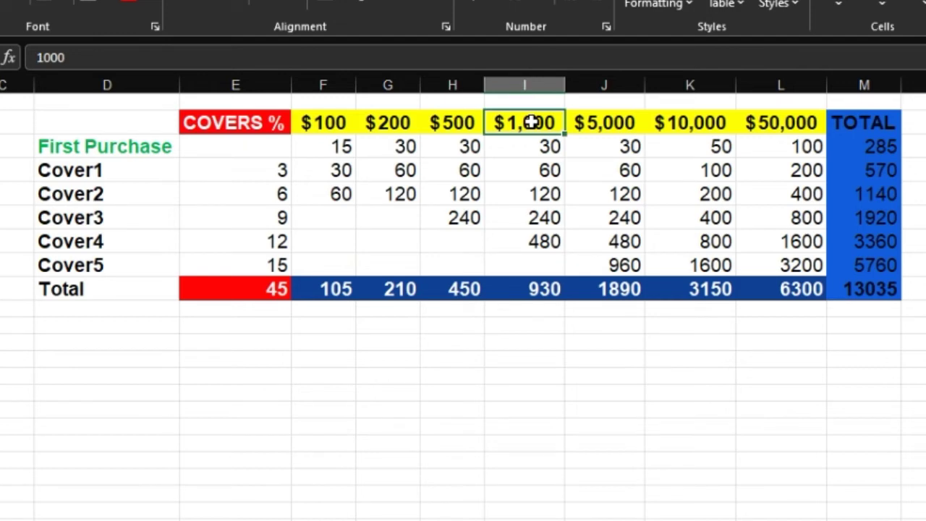
click(559, 244)
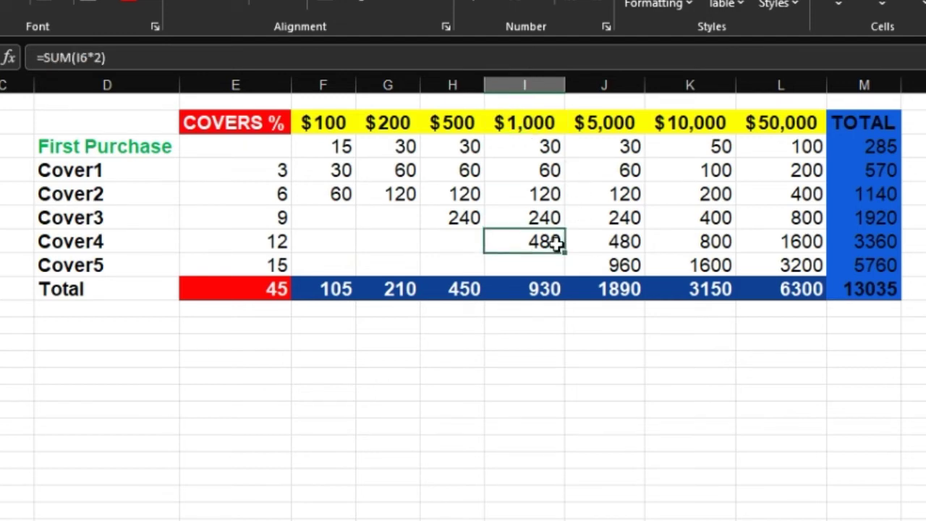
click(552, 294)
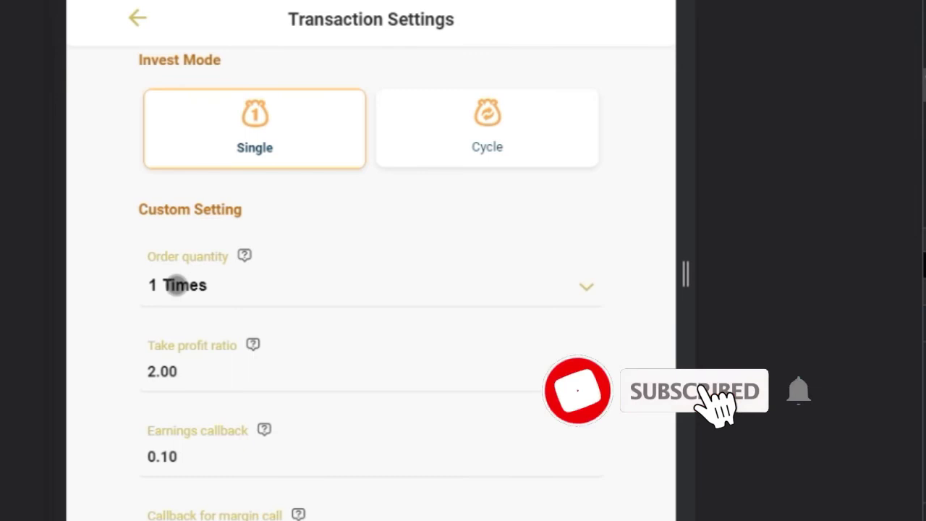
scroll(217, 290, down, 5)
scroll(220, 291, down, 1)
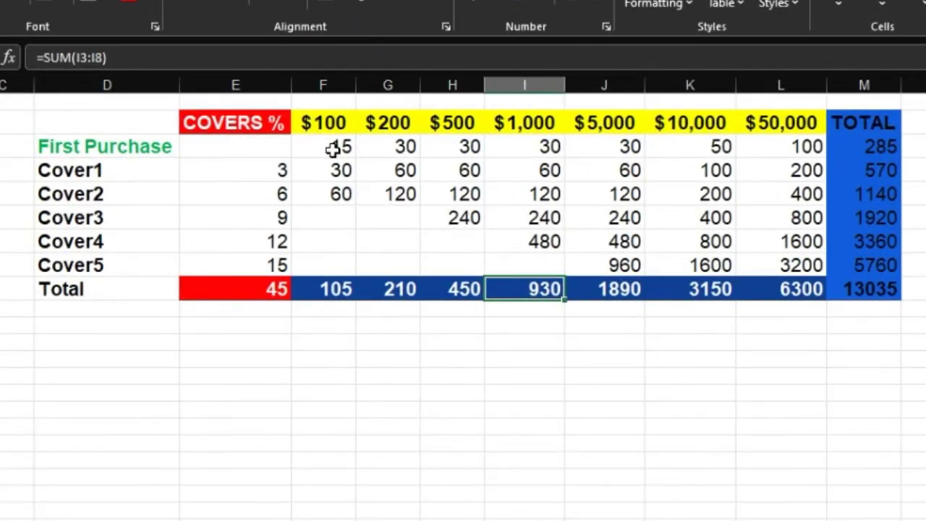
Step: Review the First Purchase and cover amounts in the $100 column, and the Cover1 amount in the $200 column
click(337, 147)
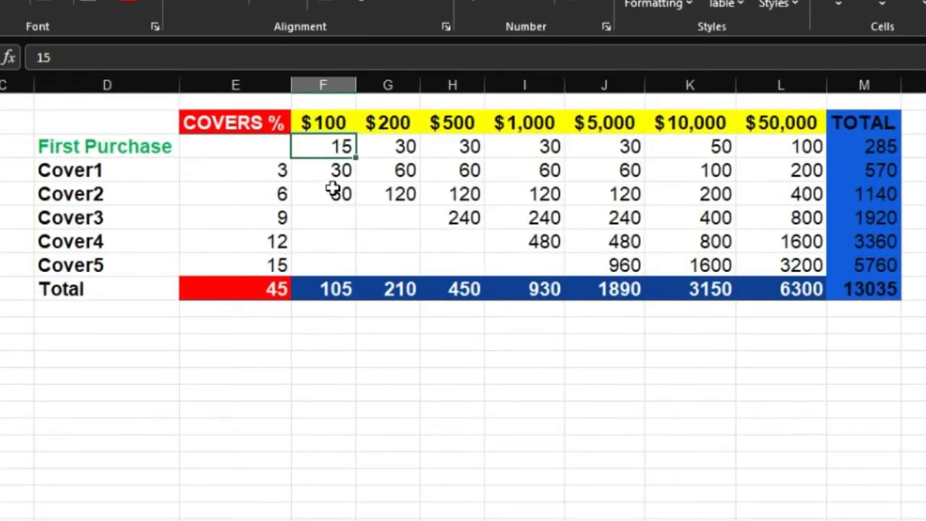
click(338, 171)
click(342, 211)
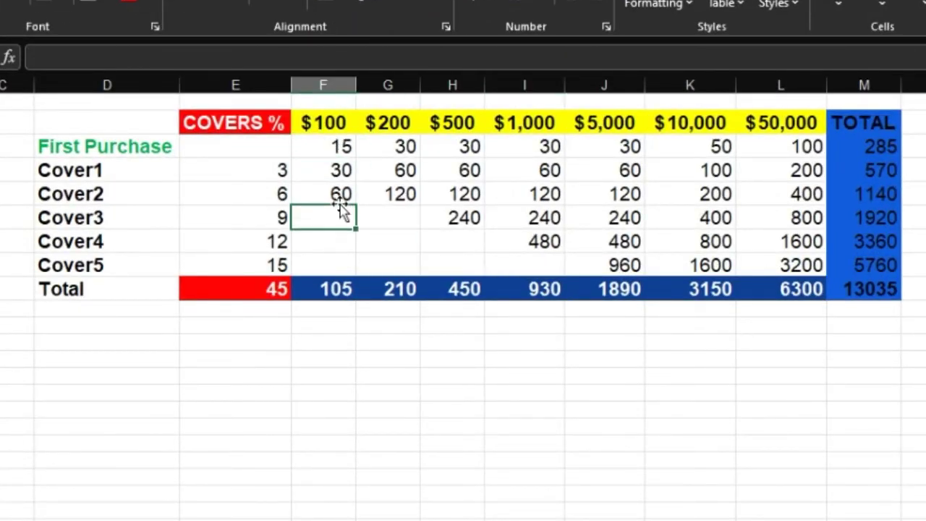
click(333, 149)
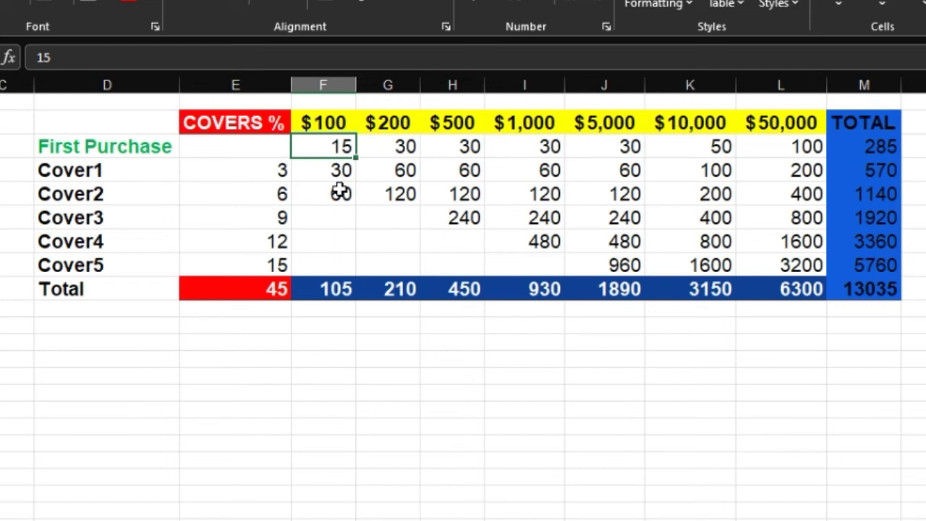
click(401, 171)
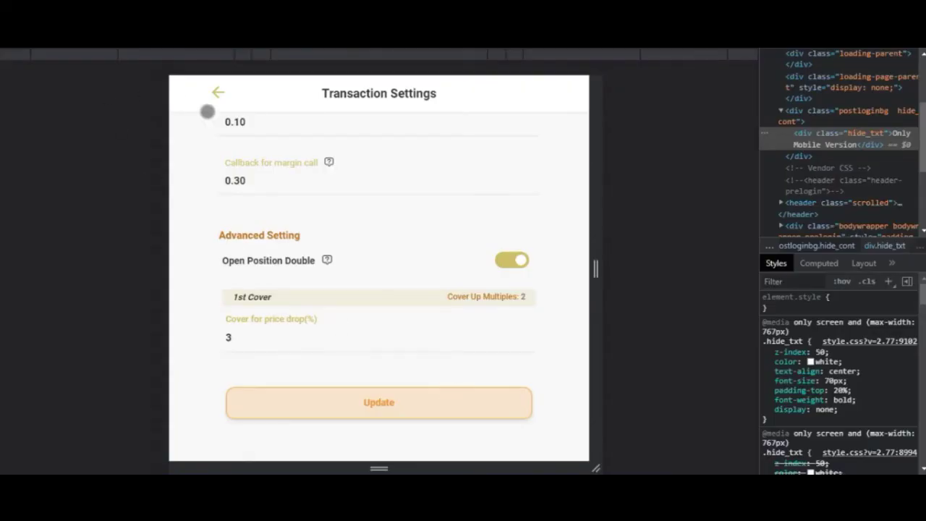
Step: Leave the bot's Transaction Settings and the DOT/USDT page, and look through the trading pairs in the Order list
click(228, 95)
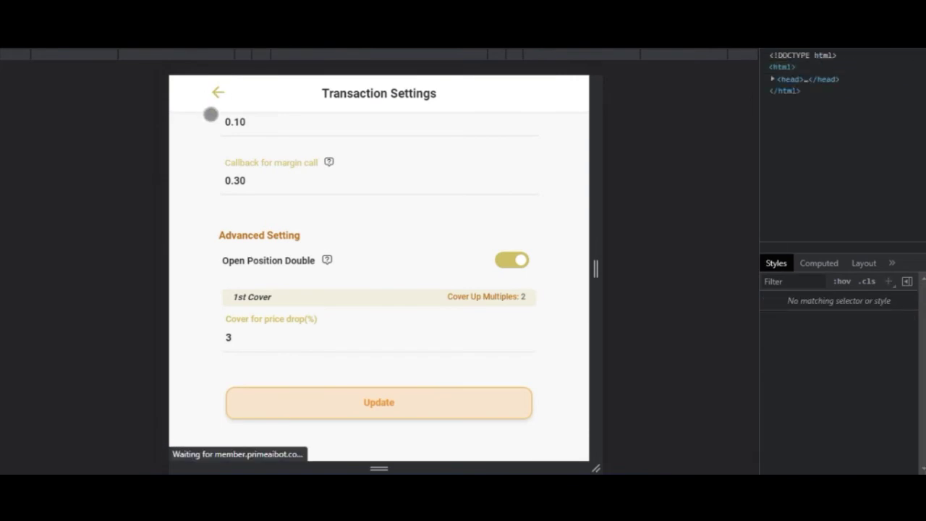
click(216, 95)
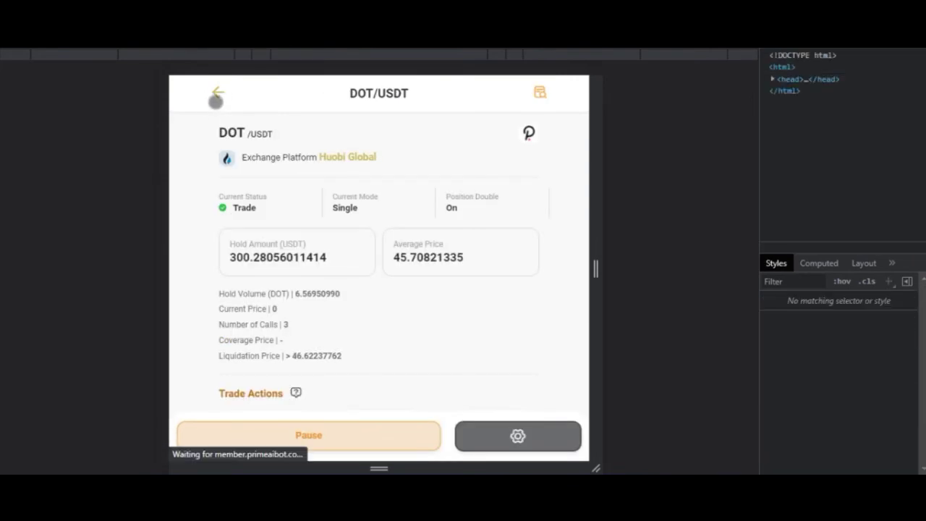
scroll(241, 326, down, 4)
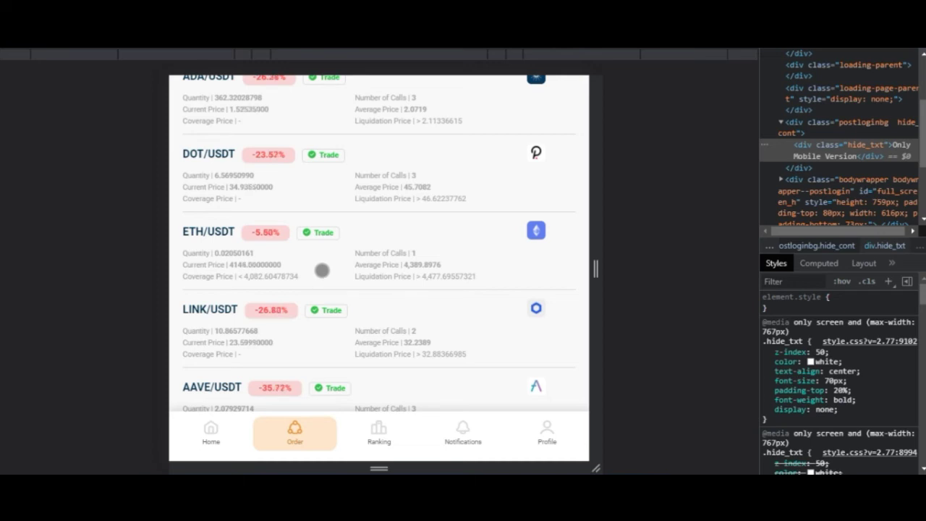
scroll(318, 266, down, 3)
scroll(282, 282, down, 1)
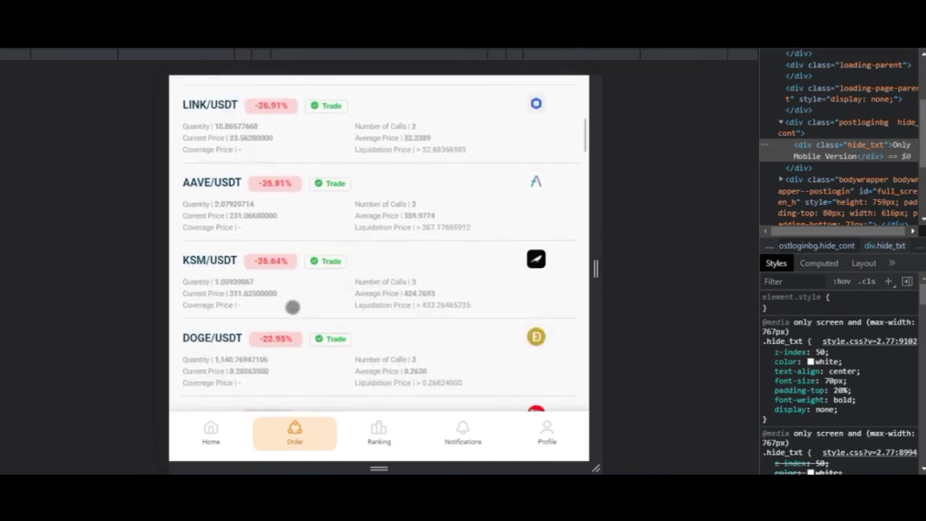
scroll(280, 317, down, 1)
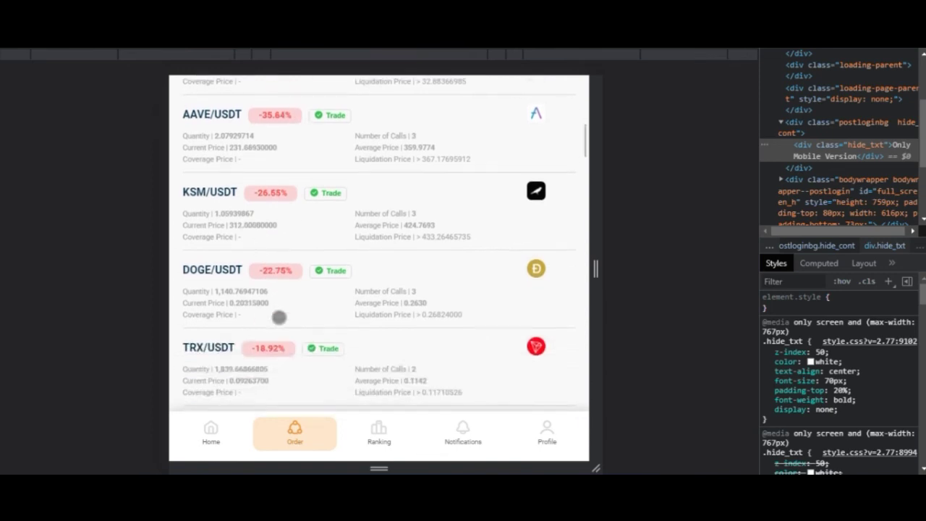
scroll(296, 308, down, 2)
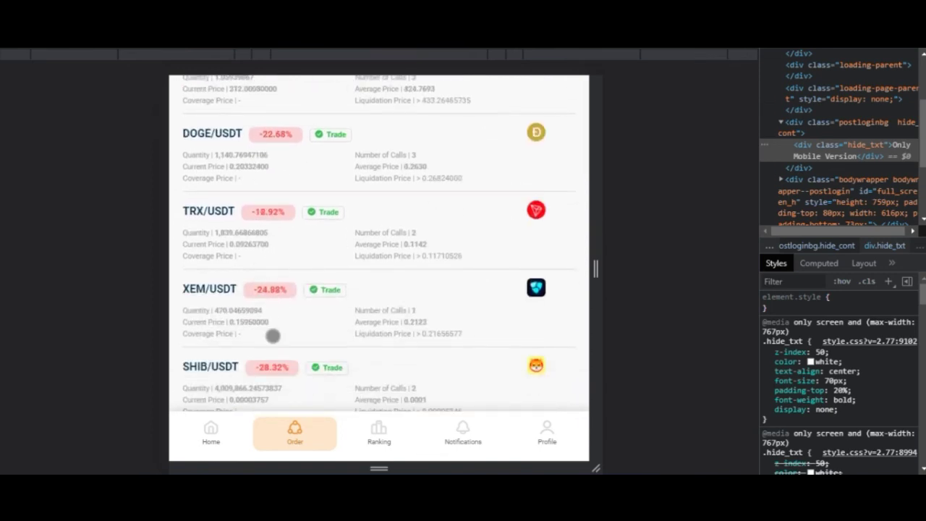
scroll(269, 335, down, 2)
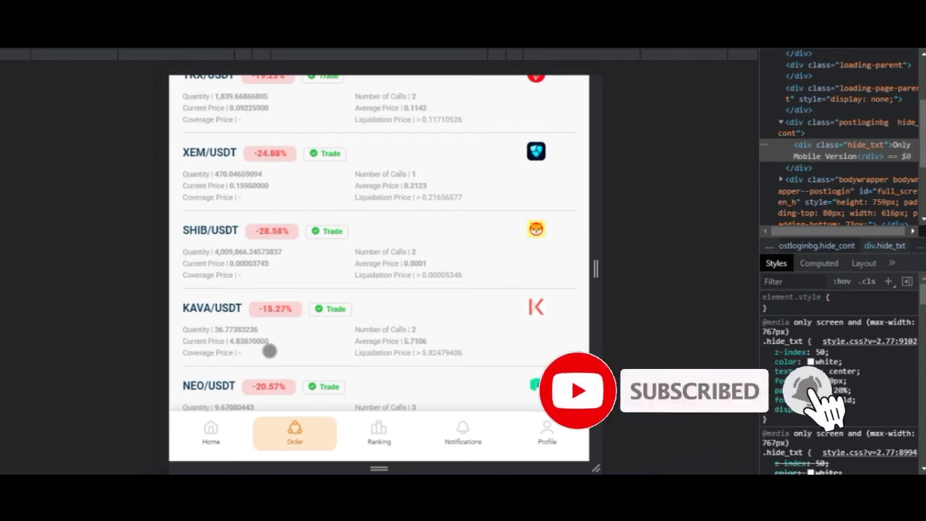
scroll(318, 217, down, 4)
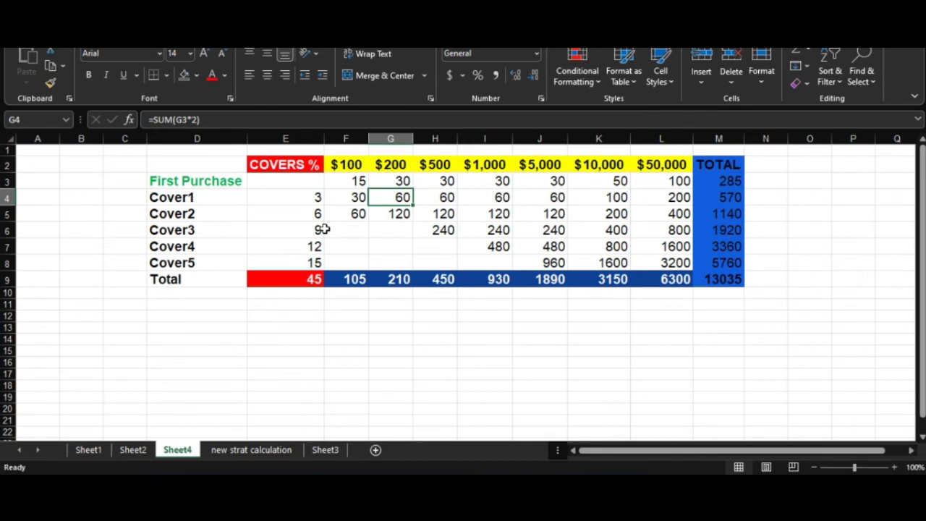
Step: Return to Sheet4 and review the $100 column's Cover1 and Cover2 amounts and the $500 column's First Purchase and Cover3
click(201, 217)
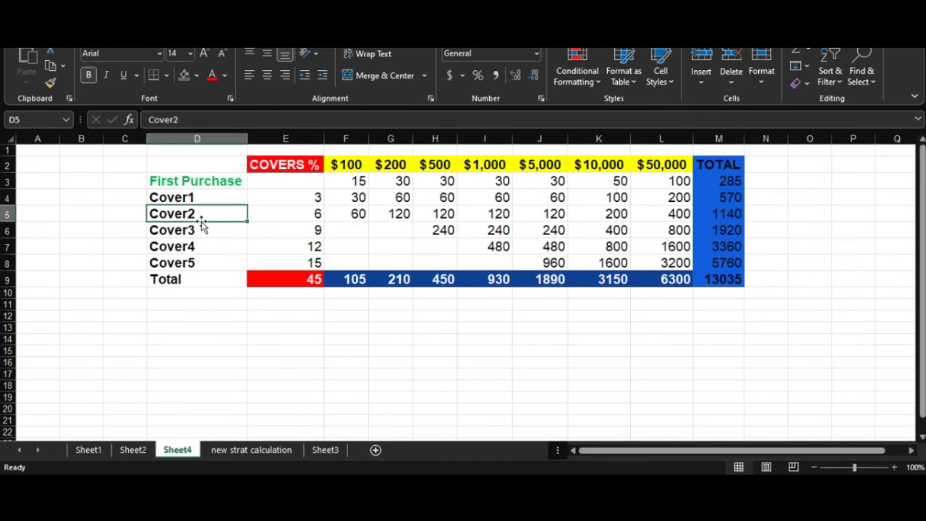
click(368, 197)
click(358, 214)
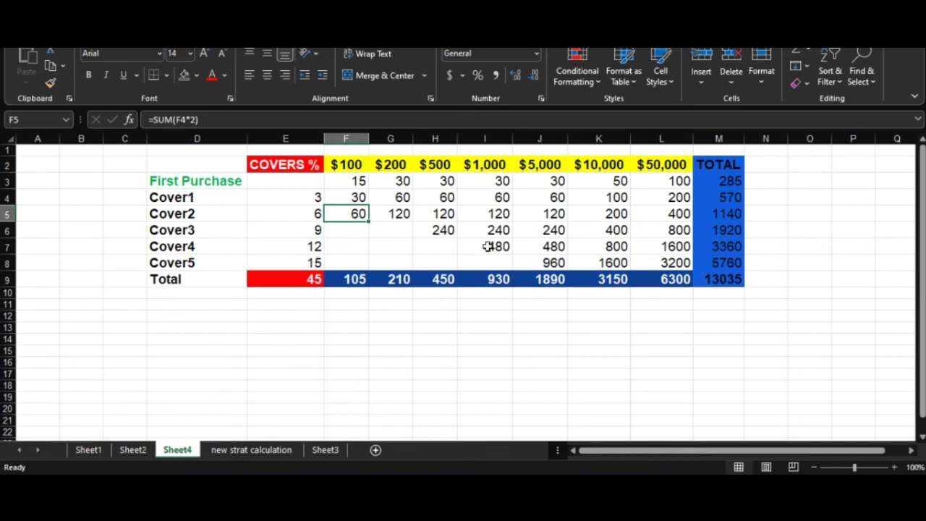
click(449, 181)
click(447, 228)
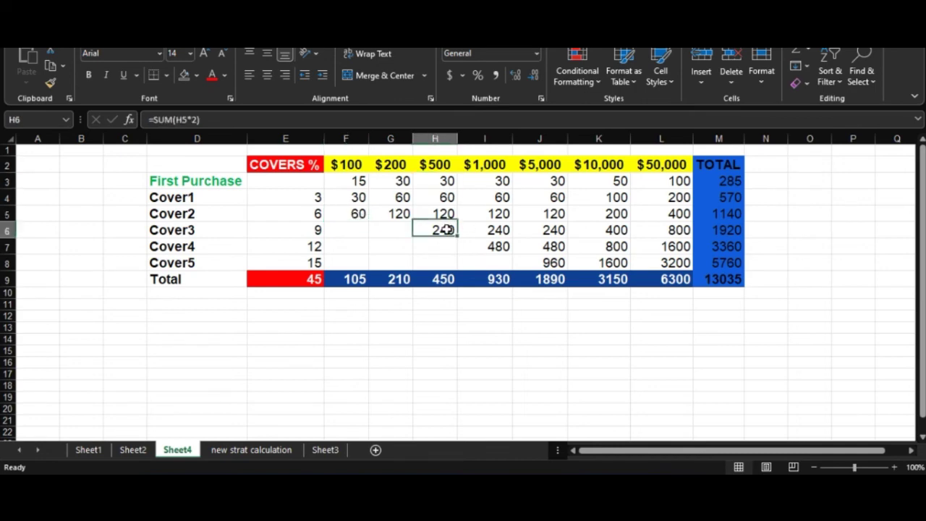
Step: Set the First Purchase amount in the $1,000 column to 15
click(503, 181)
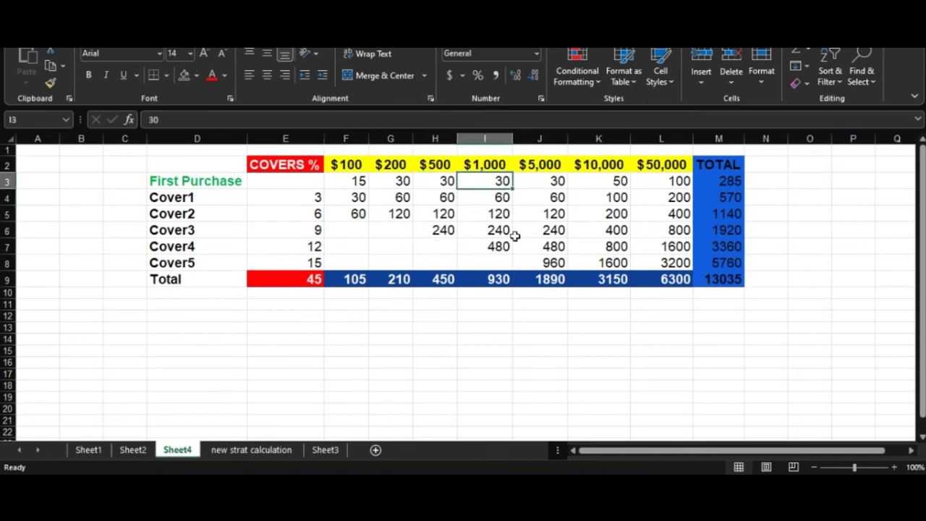
double_click(503, 181)
double_click(503, 181)
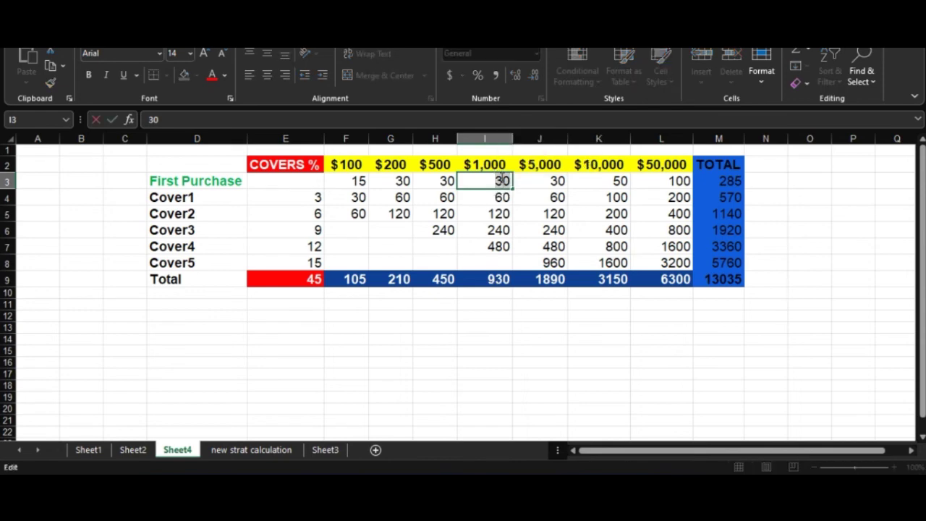
text(15)
key(Return)
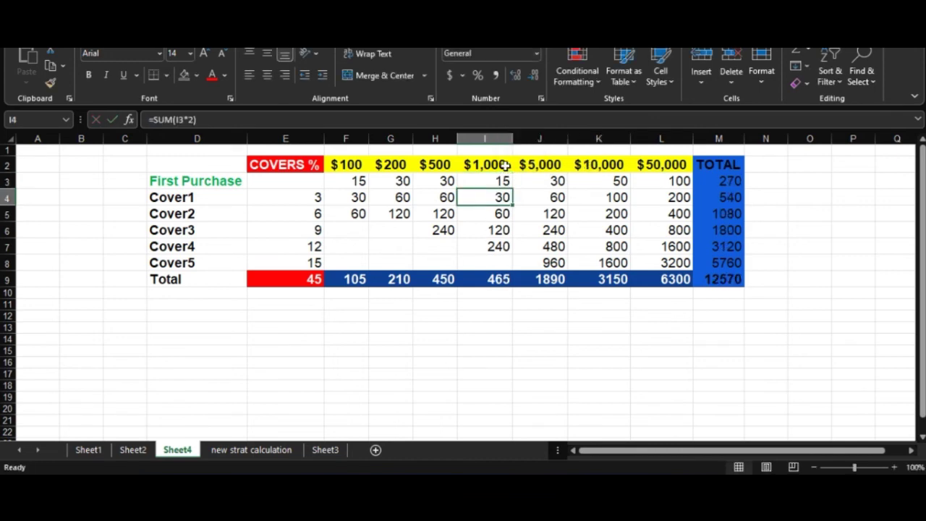
click(493, 266)
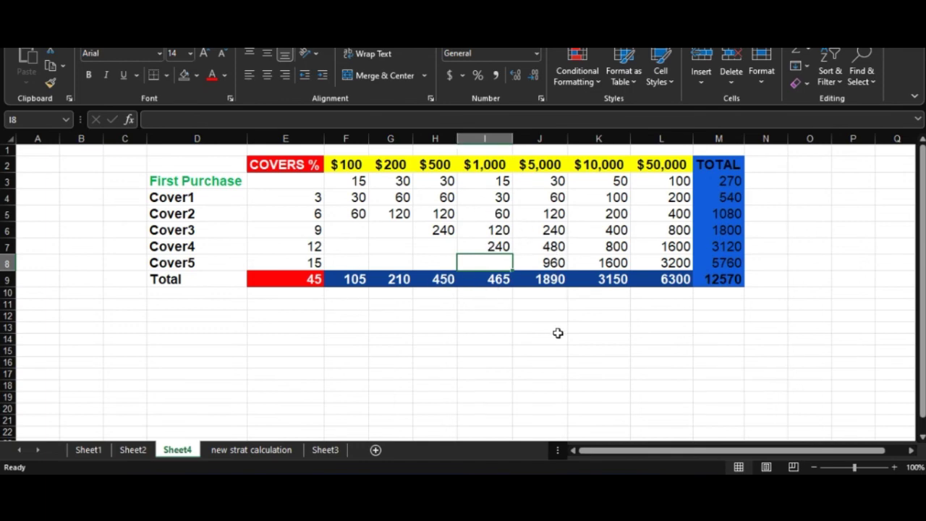
click(624, 362)
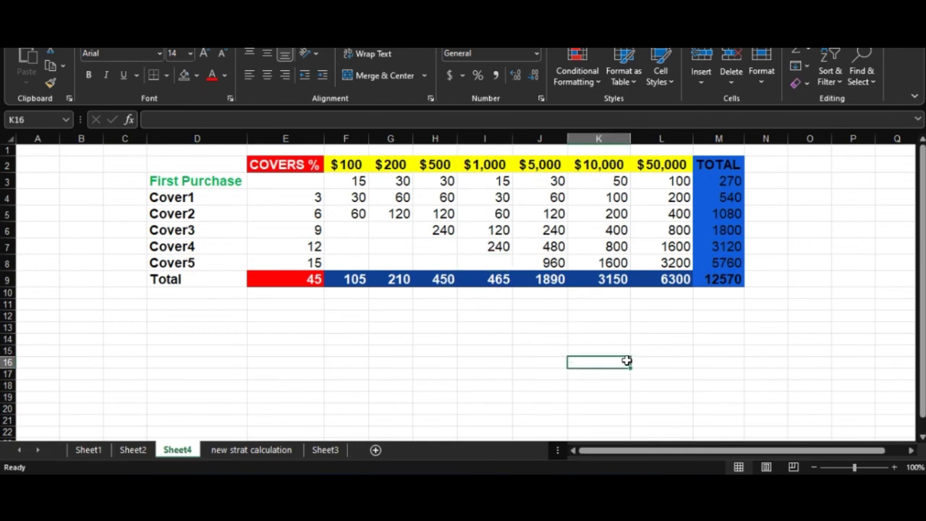
Step: Examine the $50,000 column, comparing its First Purchase in L3 with its total in L9
click(663, 171)
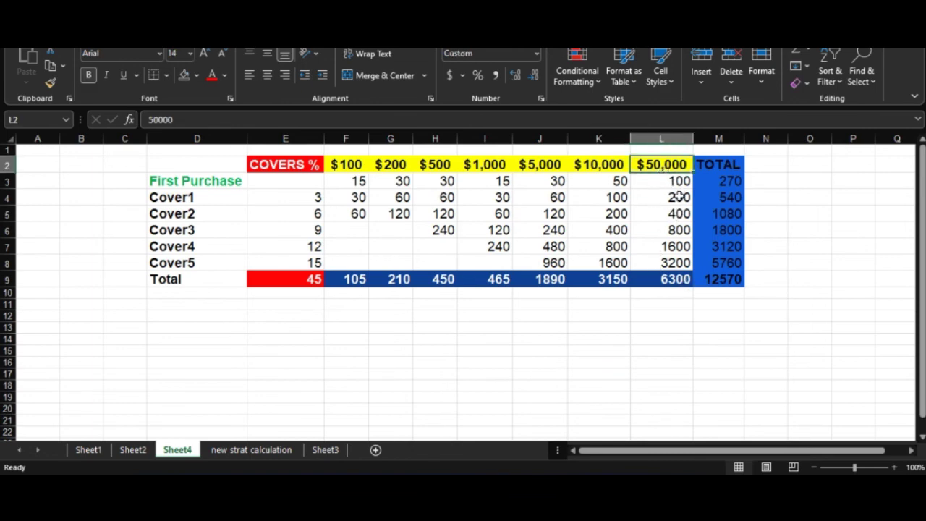
click(676, 181)
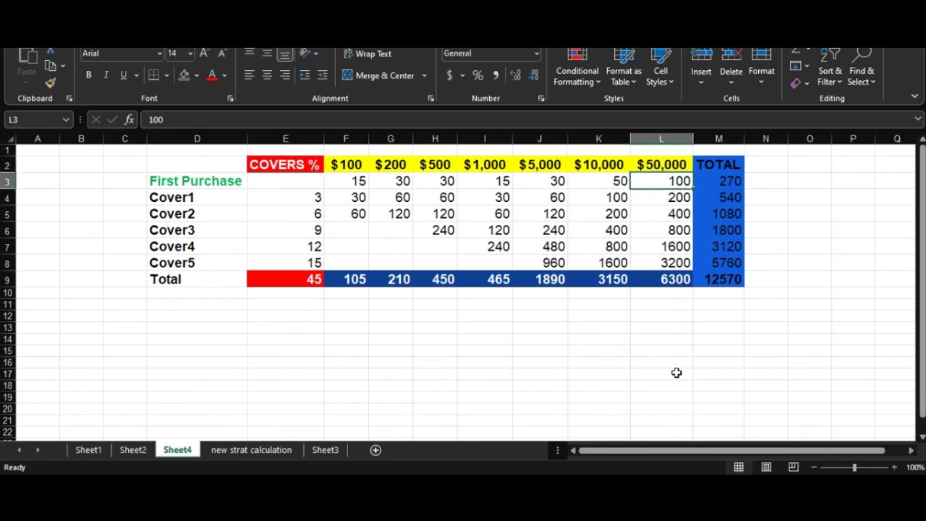
click(676, 281)
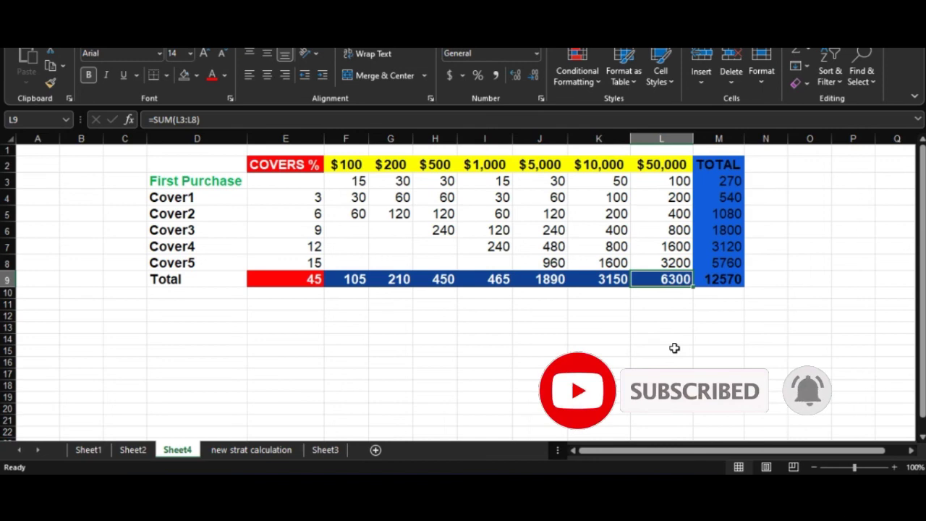
click(680, 180)
click(664, 371)
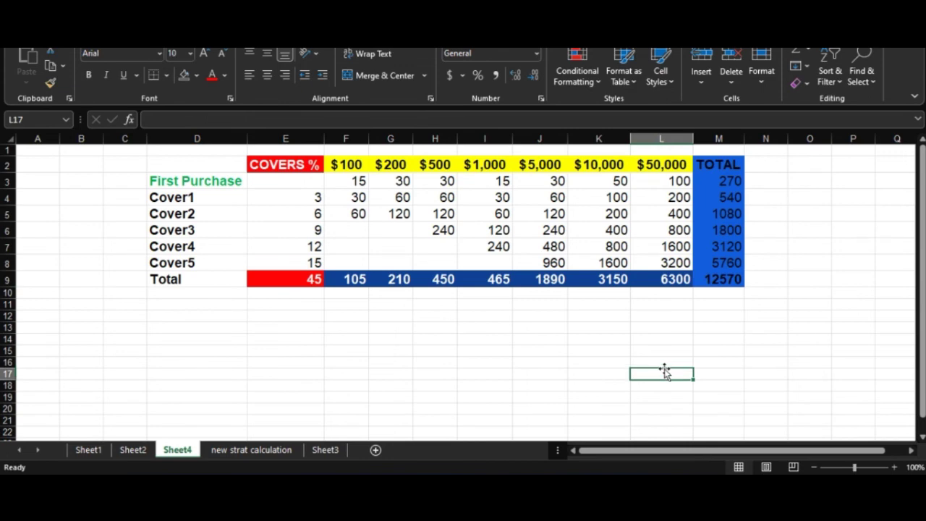
click(662, 284)
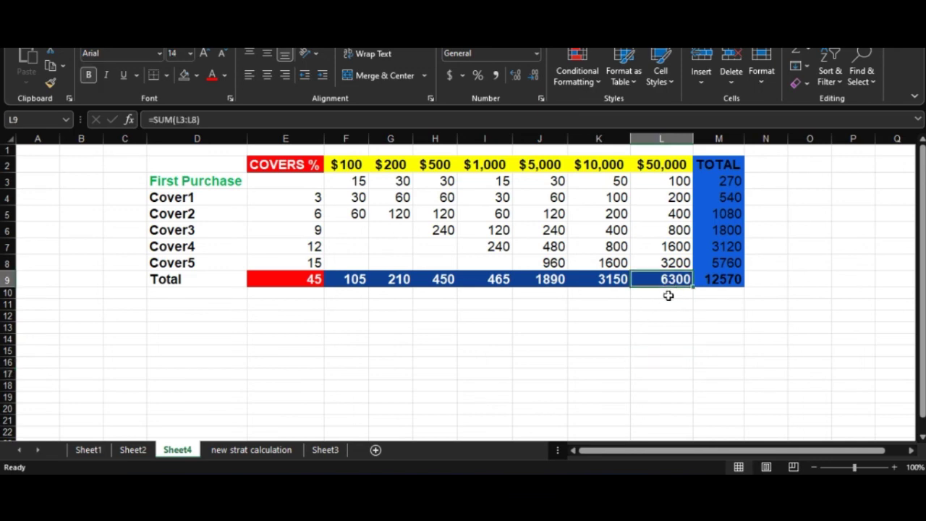